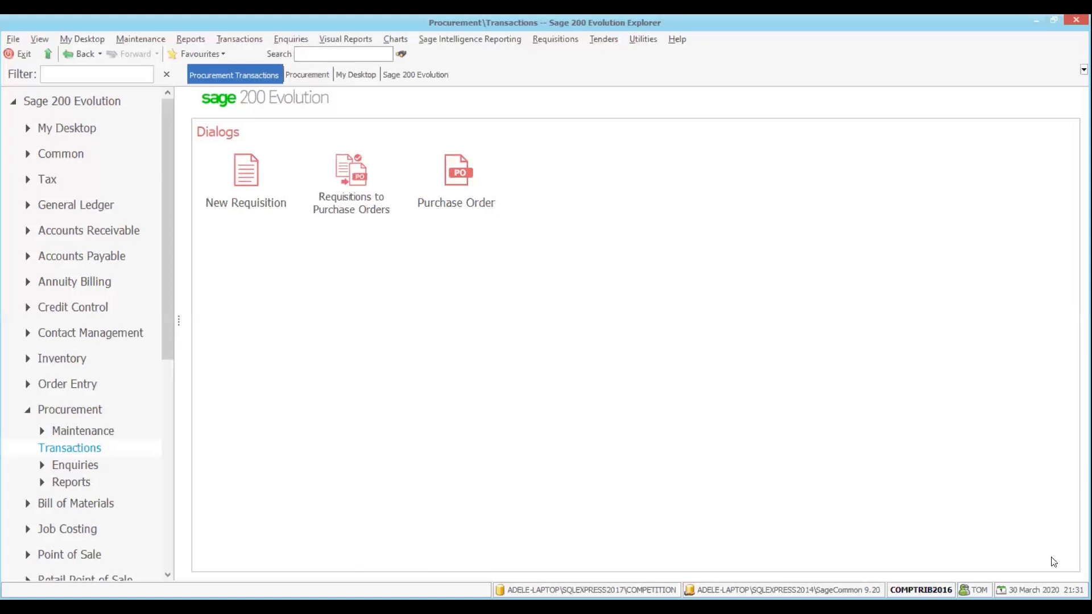
# Start a new procurement requisition with the requester's name and PROC - NEW REQUISITIONS as the default incident type.
pyautogui.click(76, 408)
pyautogui.click(253, 287)
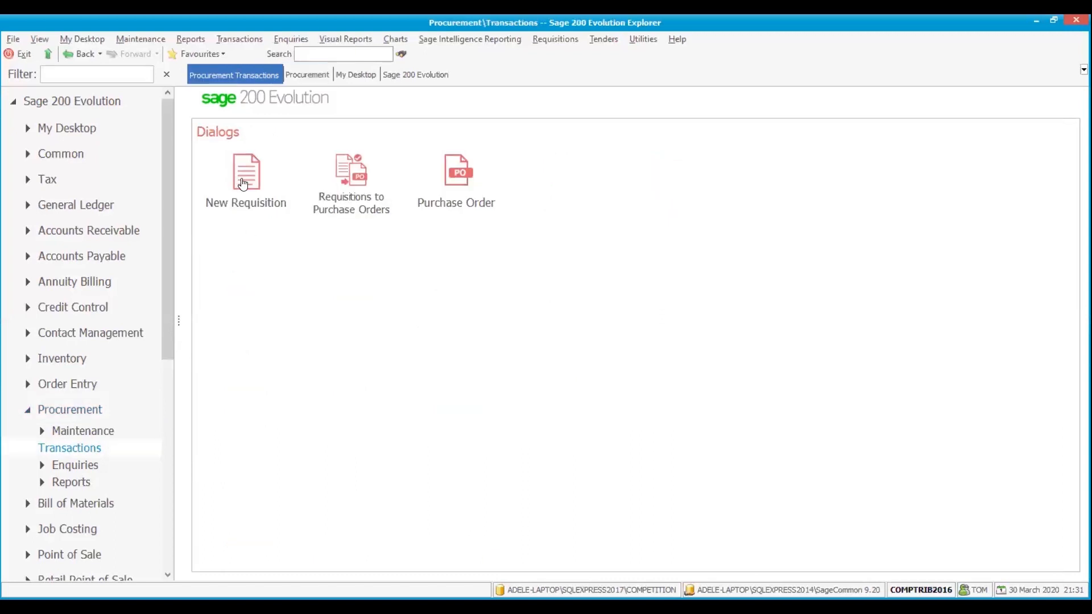
pyautogui.click(243, 184)
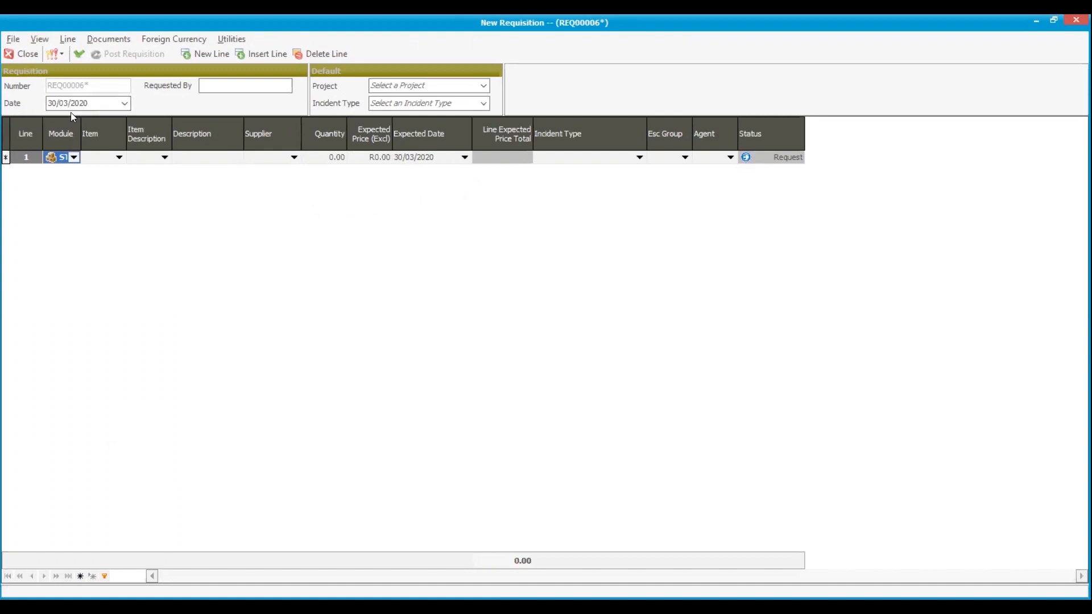
pyautogui.click(213, 87)
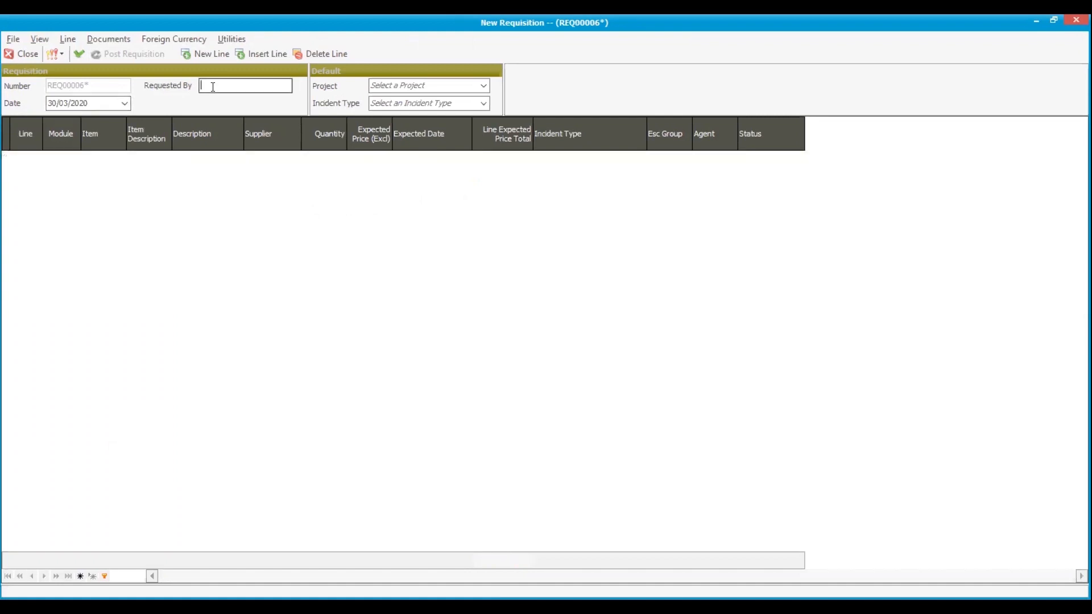
pyautogui.write('Tom')
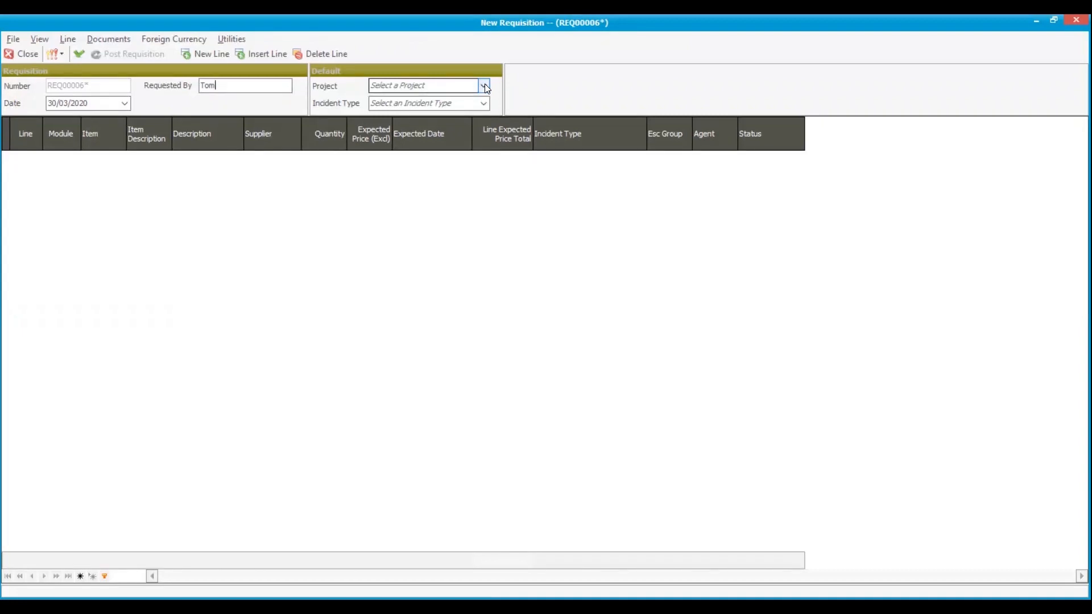
pyautogui.click(484, 103)
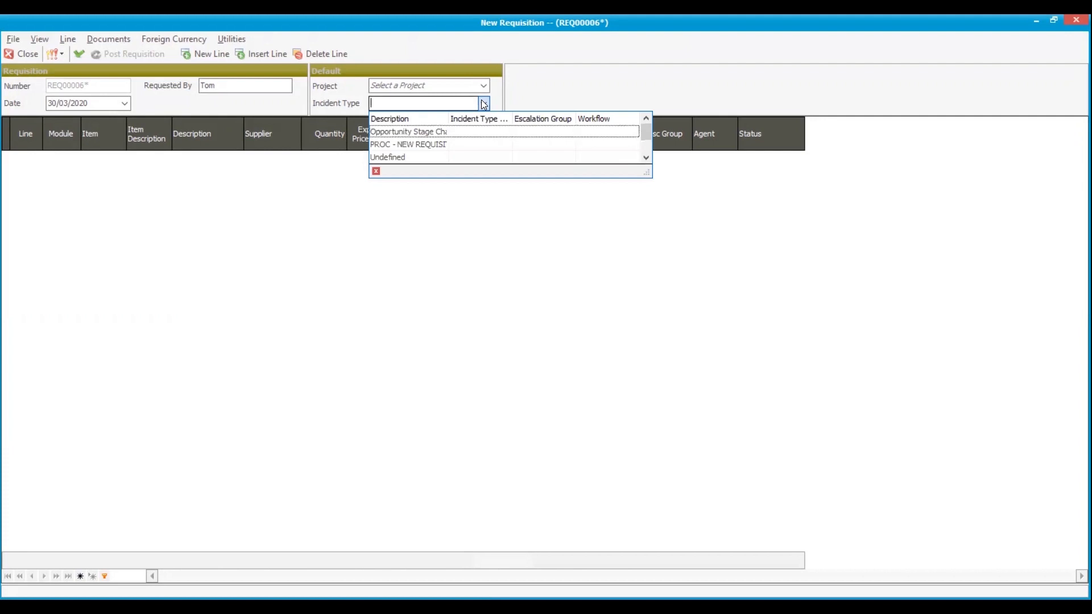
pyautogui.click(448, 145)
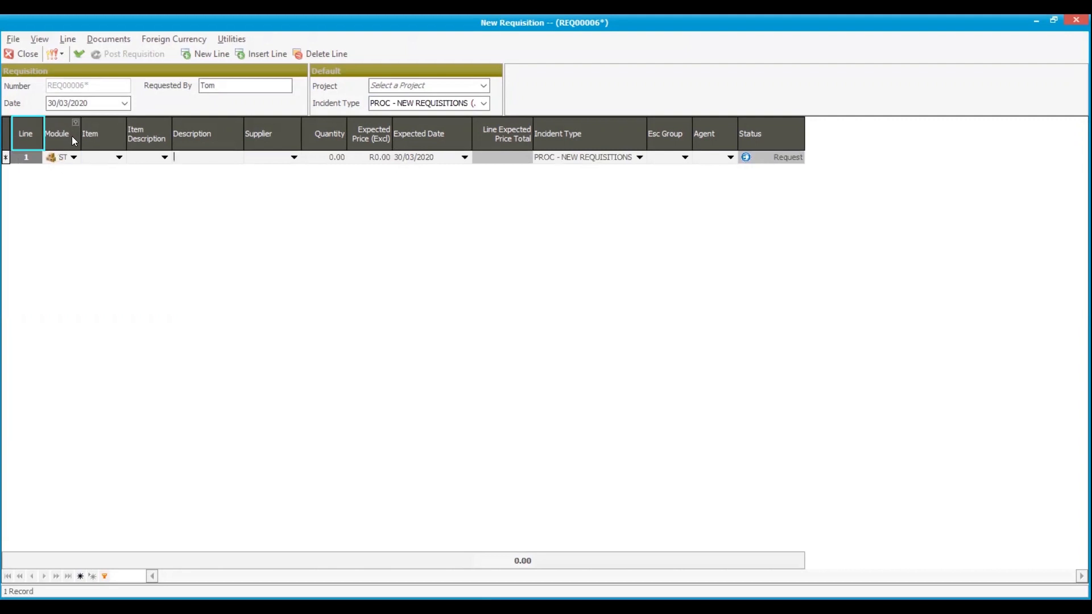
# Fill requisition line 1 with module ST, item PORT and Incredible Connections as the supplier.
pyautogui.click(74, 157)
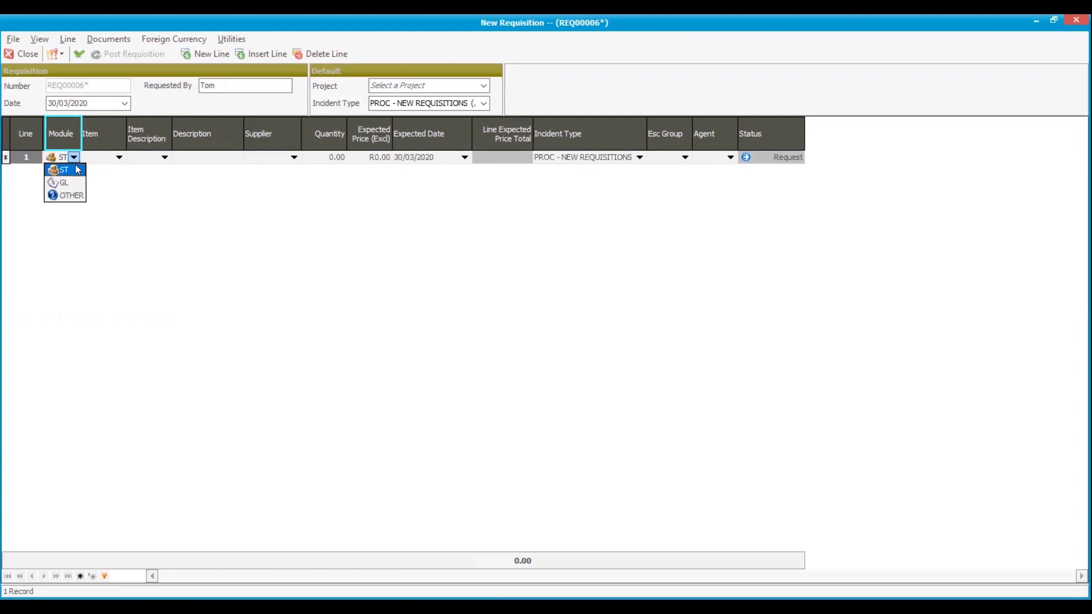
pyautogui.click(74, 171)
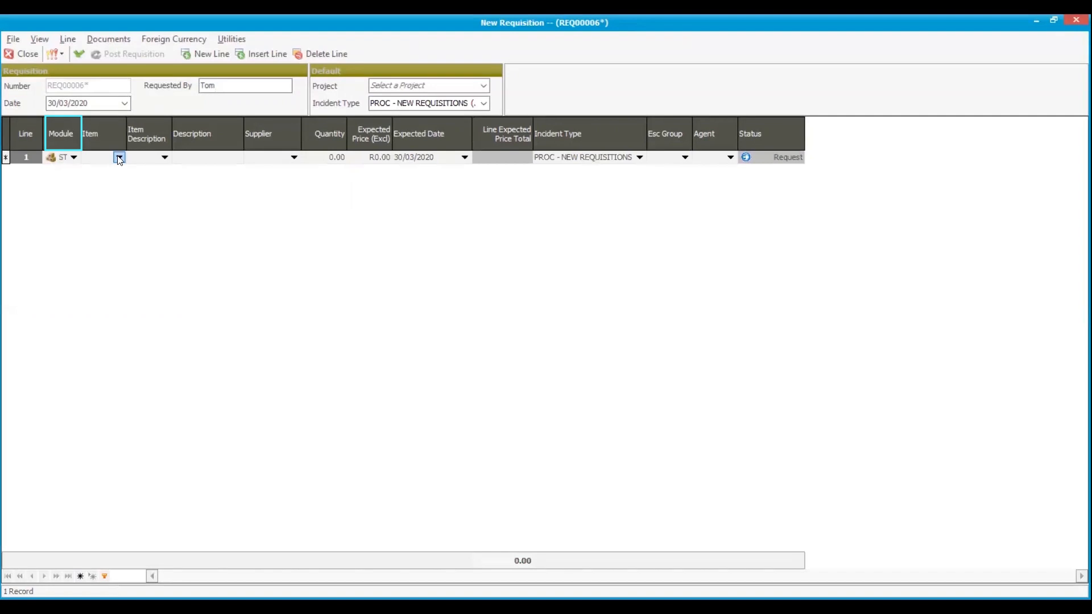
pyautogui.click(119, 158)
pyautogui.click(111, 247)
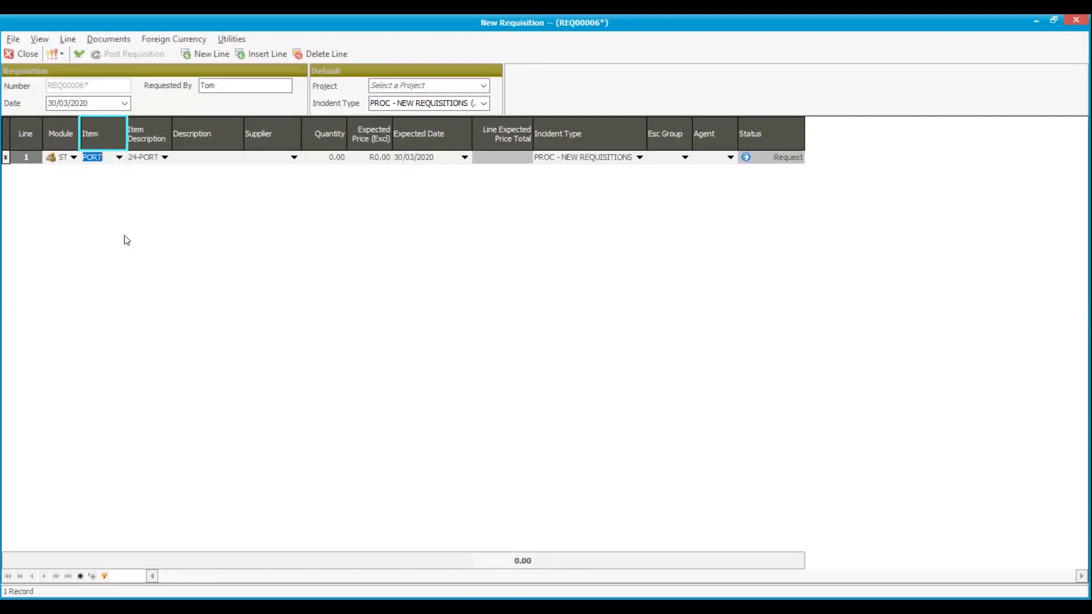
pyautogui.click(294, 159)
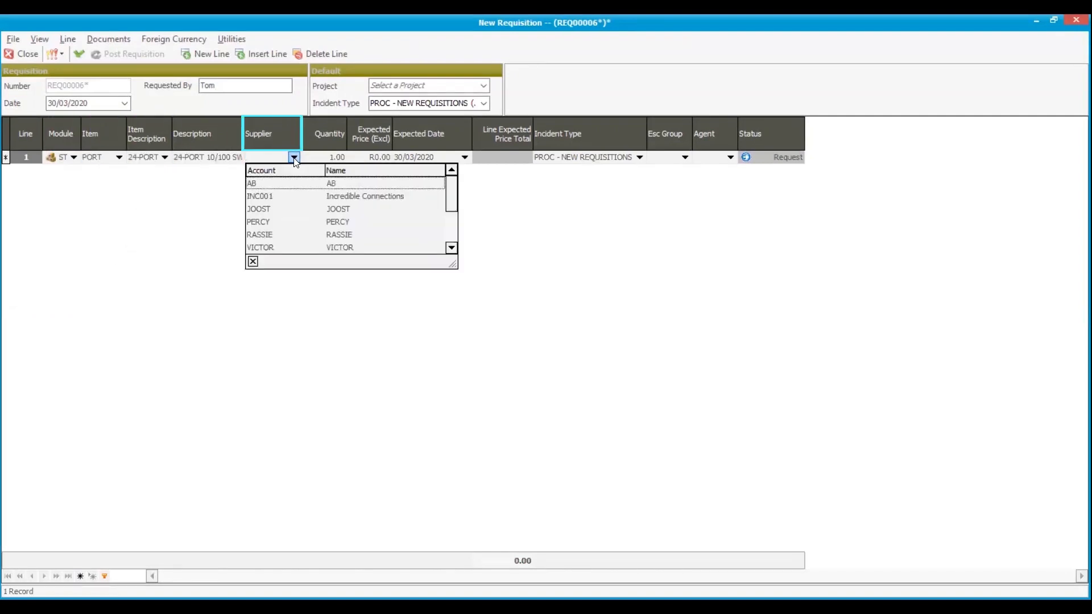
pyautogui.click(294, 196)
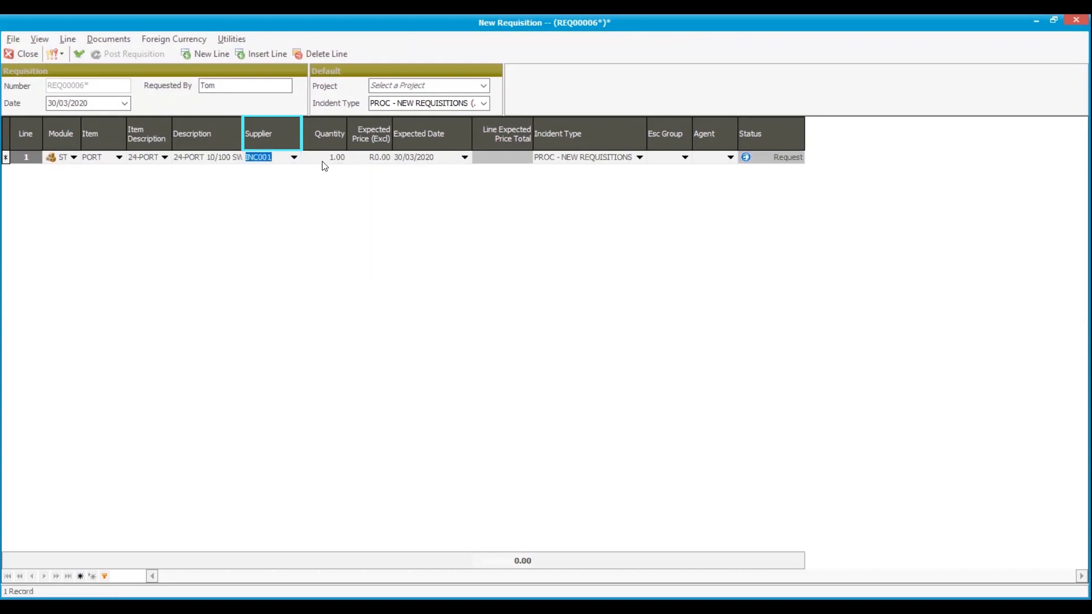
# Set line 1's quantity to 5 and its expected price excluding tax to 500.
pyautogui.press('Tab')
pyautogui.write('5')
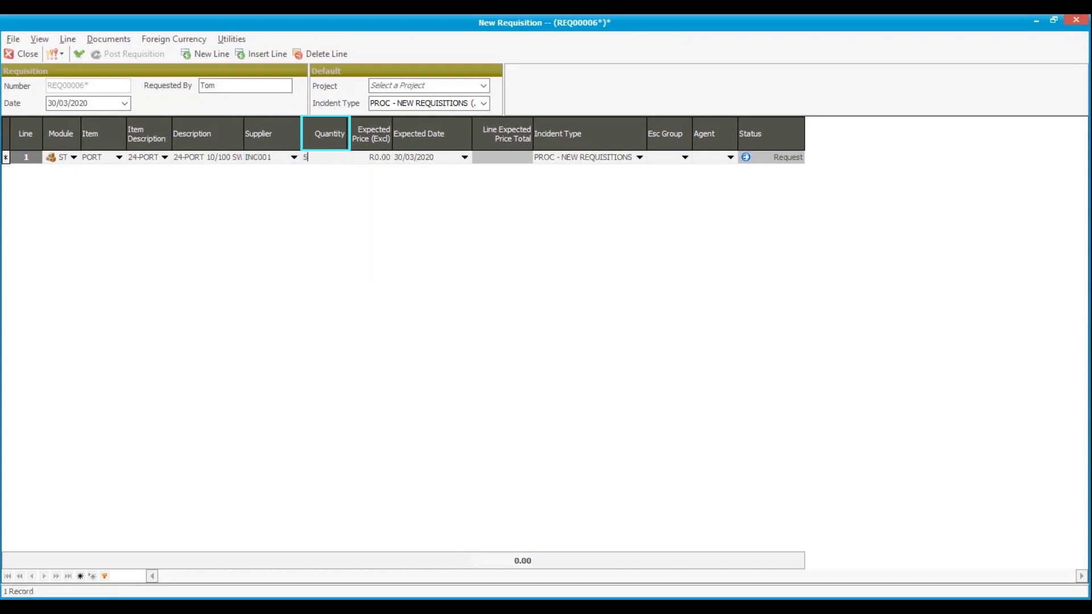
pyautogui.press('Tab')
pyautogui.write('500')
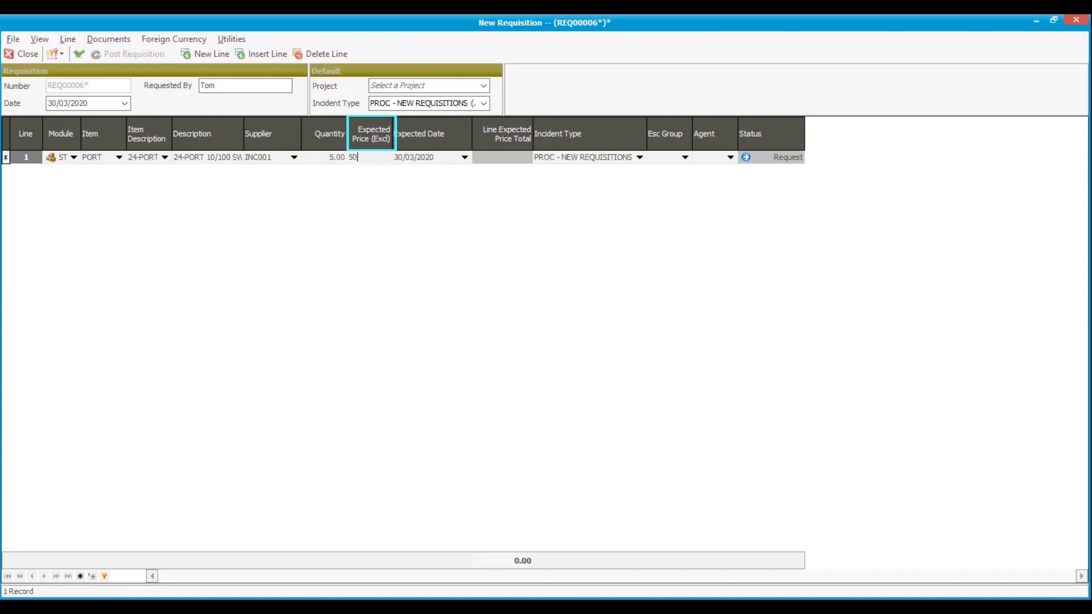
pyautogui.press('Tab')
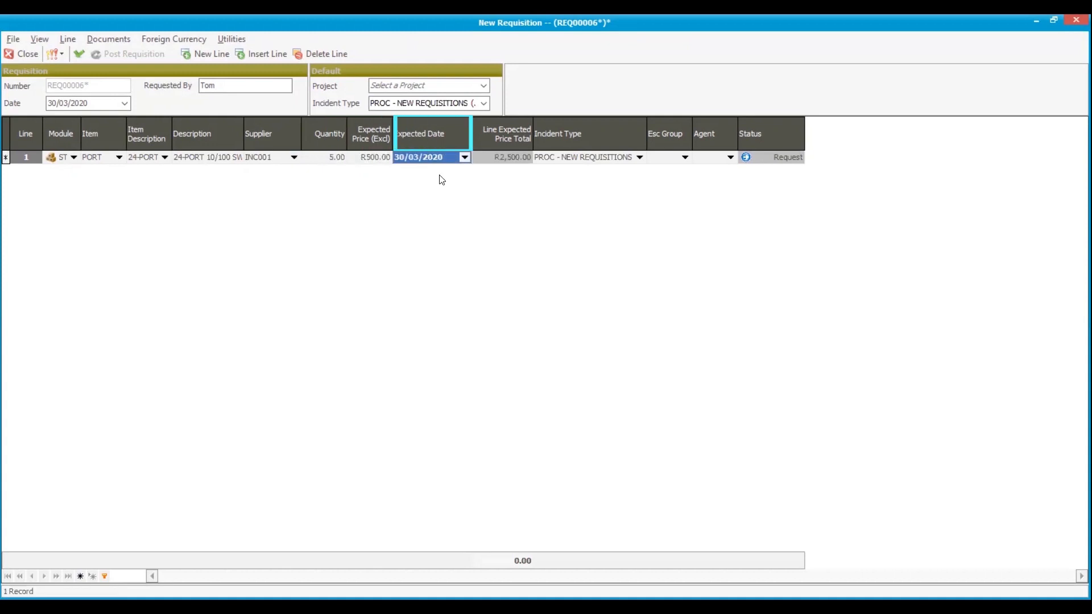
# Keep line 1's expected date and incident type, leave the escalation group empty, and assign the responsible agent.
pyautogui.press('Tab')
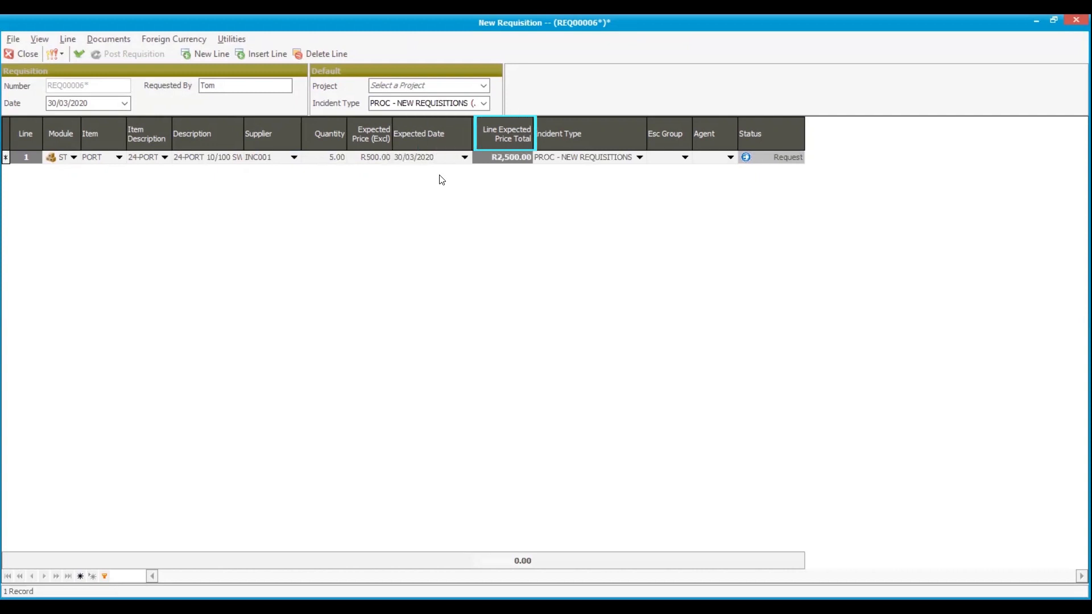
pyautogui.press('Tab')
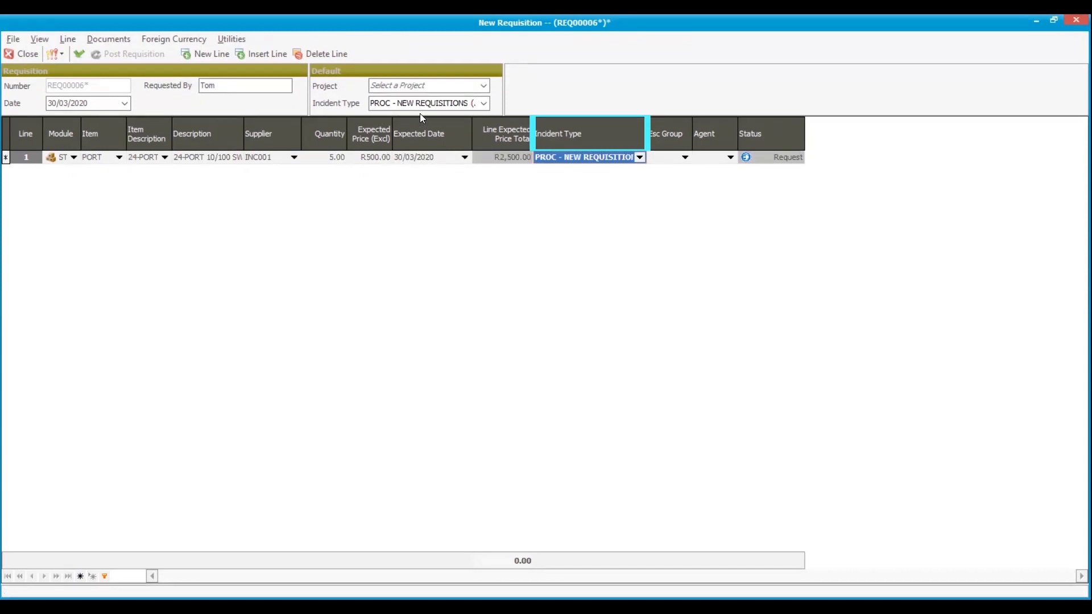
pyautogui.press('Tab')
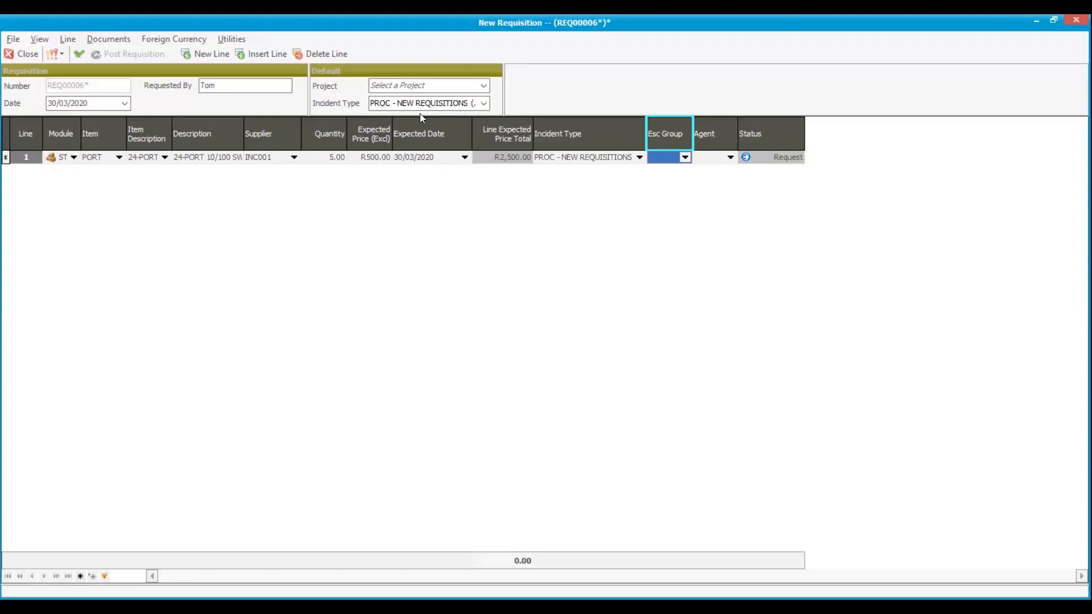
pyautogui.press('Tab')
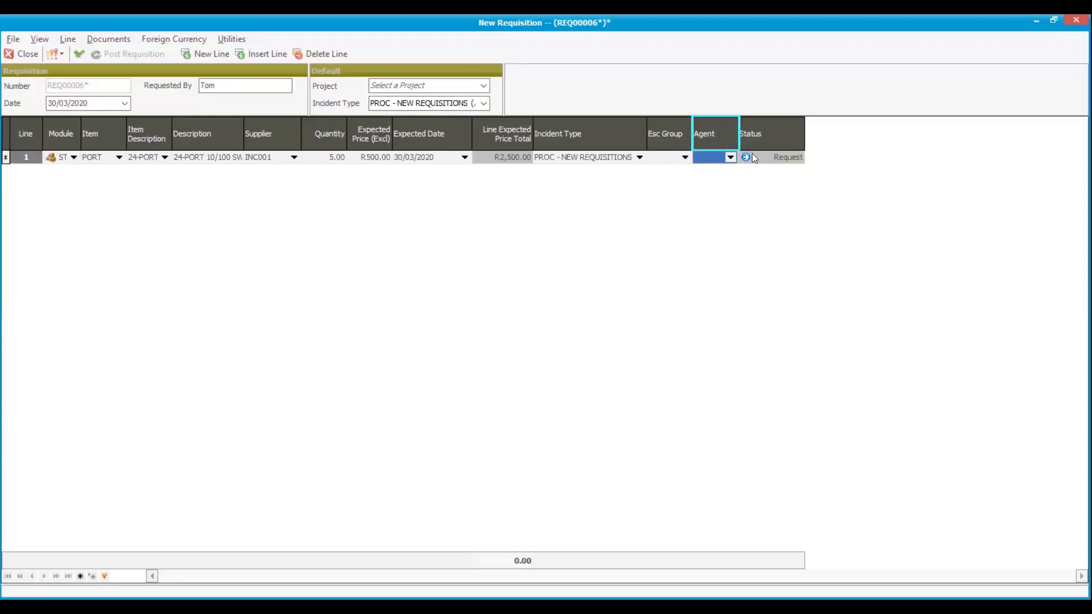
pyautogui.click(731, 158)
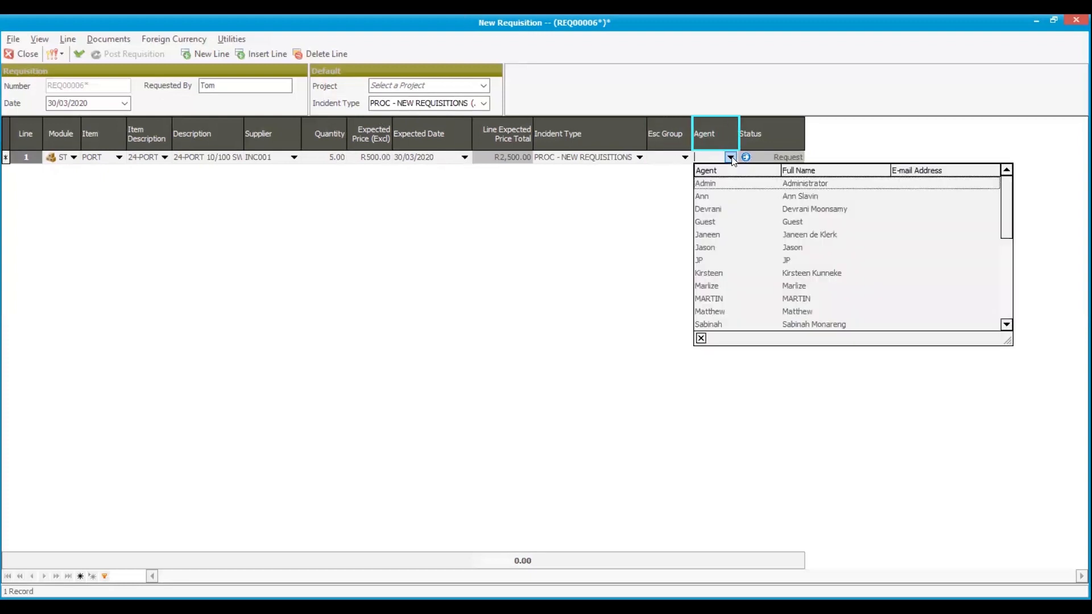
pyautogui.click(731, 299)
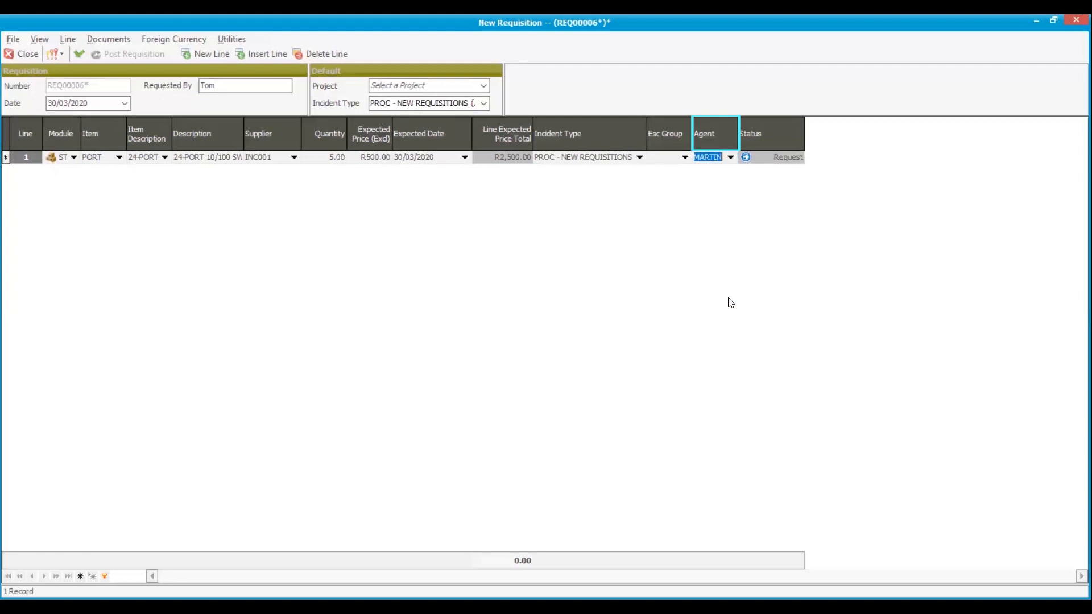
pyautogui.click(772, 157)
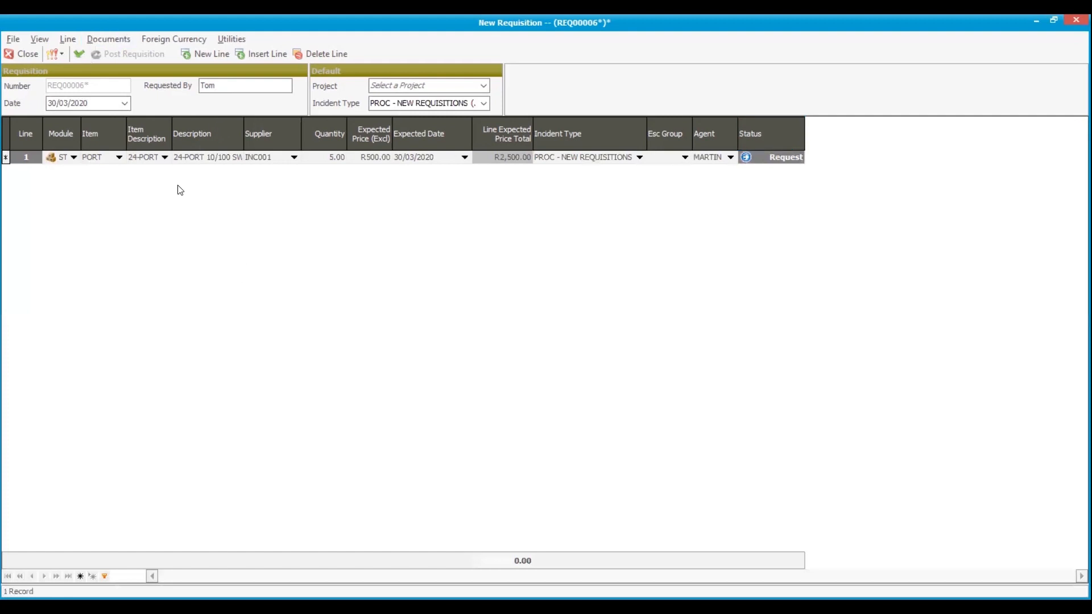
# Choose SYN001.docx from the 20 March 2020 folder as a new document to link to the requisition.
pyautogui.click(114, 40)
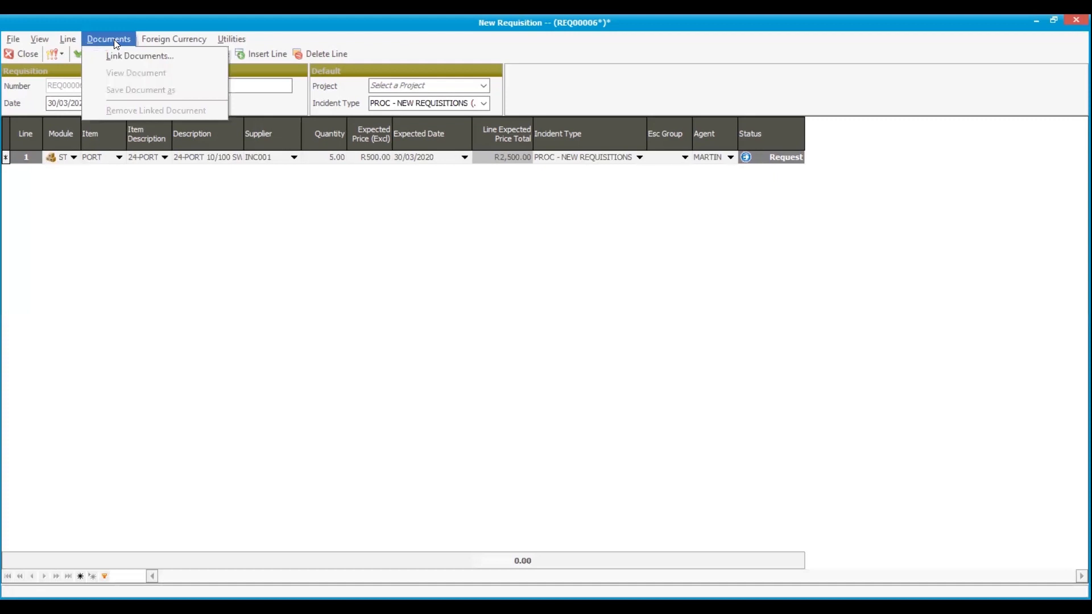
pyautogui.click(116, 56)
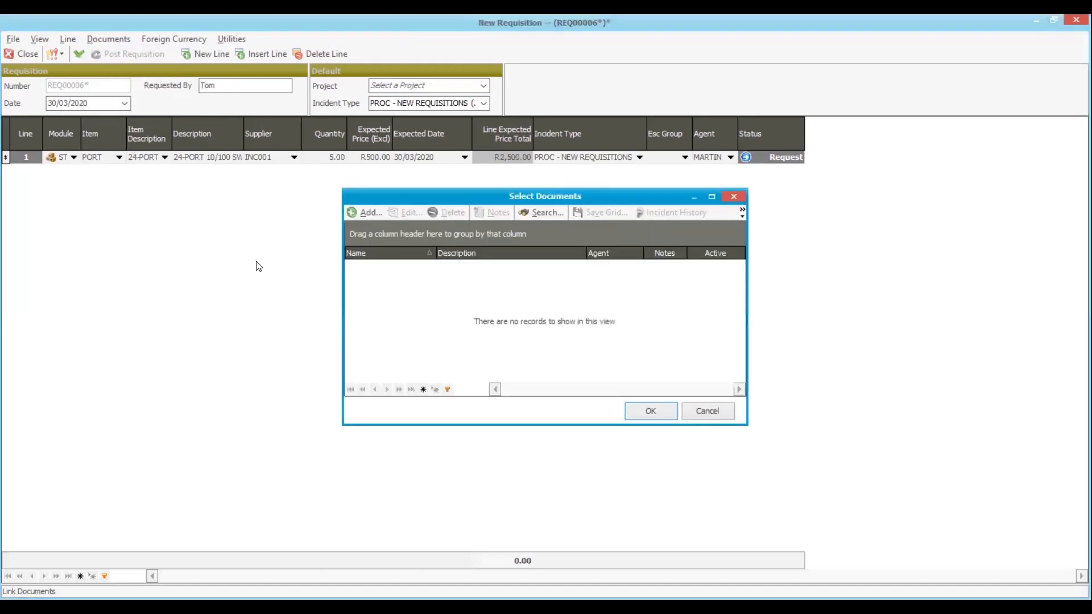
pyautogui.click(366, 213)
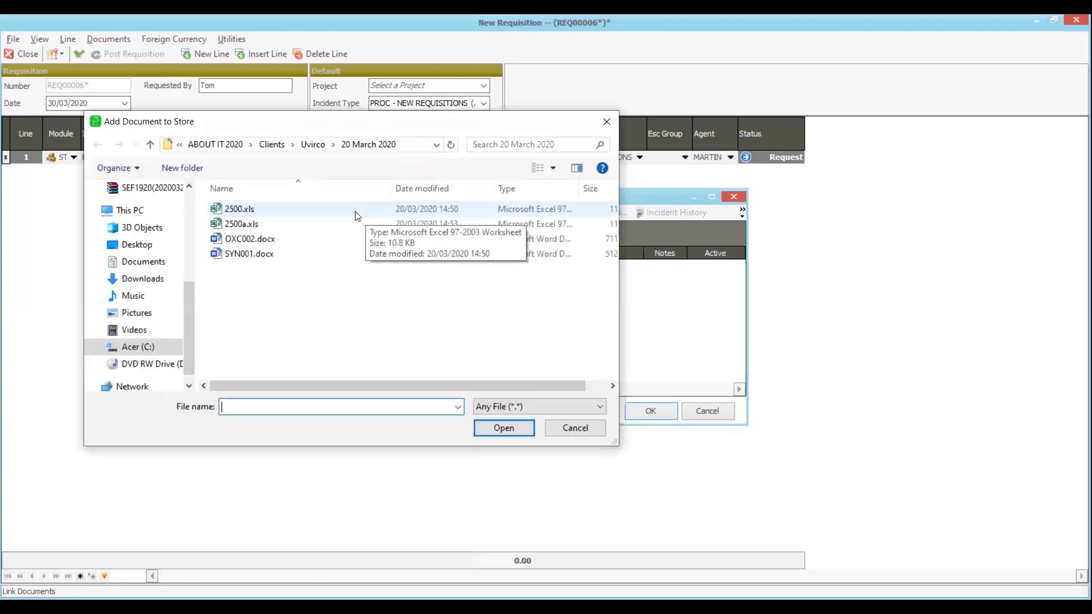
pyautogui.click(259, 239)
pyautogui.click(259, 253)
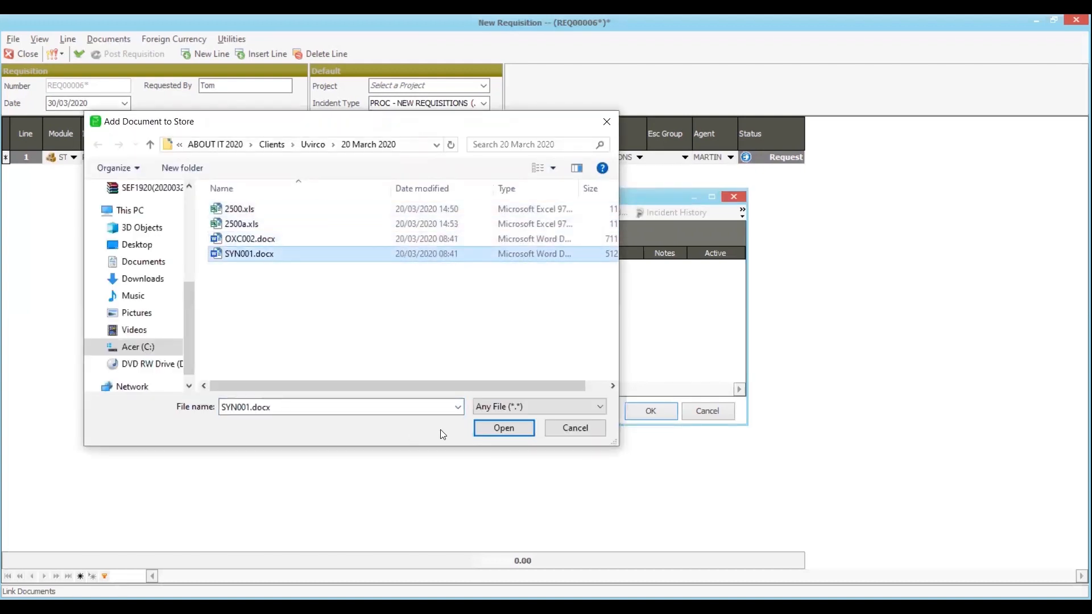
pyautogui.click(480, 428)
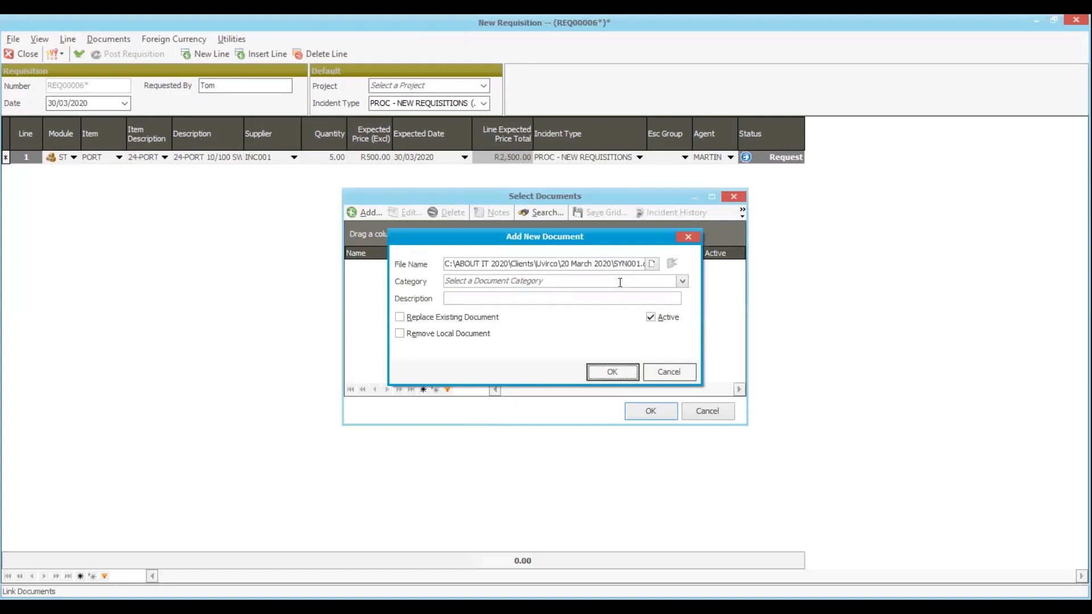
# Describe the new document as "Quote for item" and link it to the requisition.
pyautogui.click(604, 374)
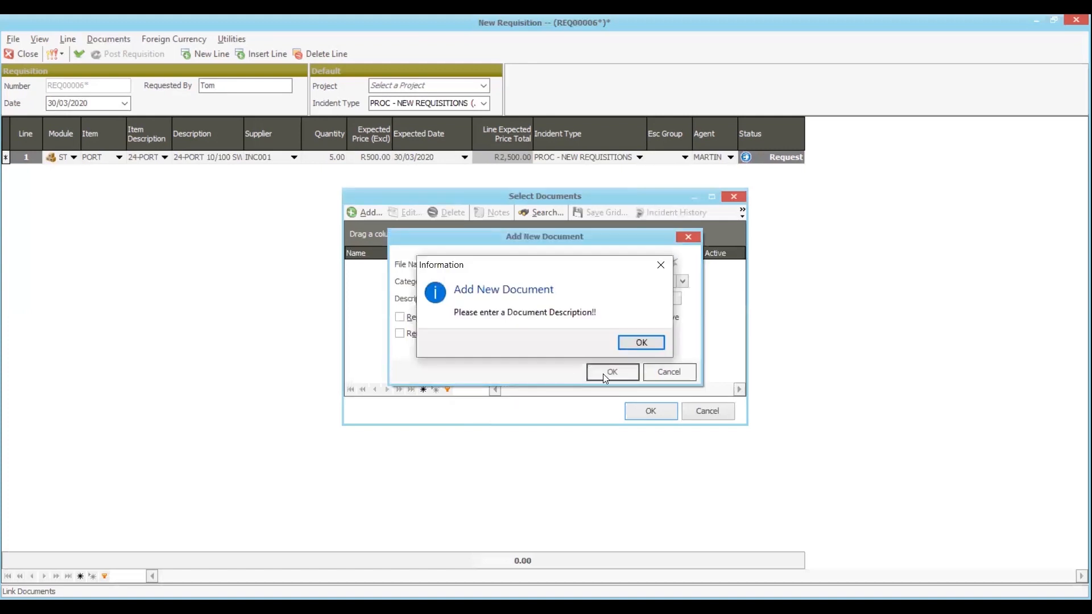
pyautogui.click(630, 348)
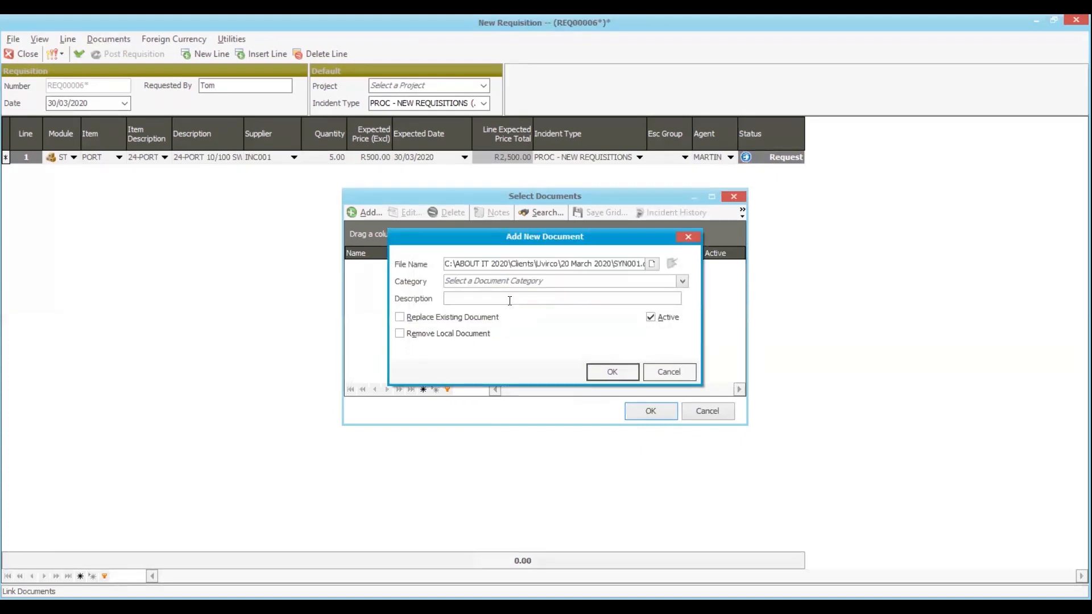
pyautogui.click(510, 301)
pyautogui.write('Quote fo')
pyautogui.write('t')
pyautogui.write(' item')
pyautogui.click(613, 373)
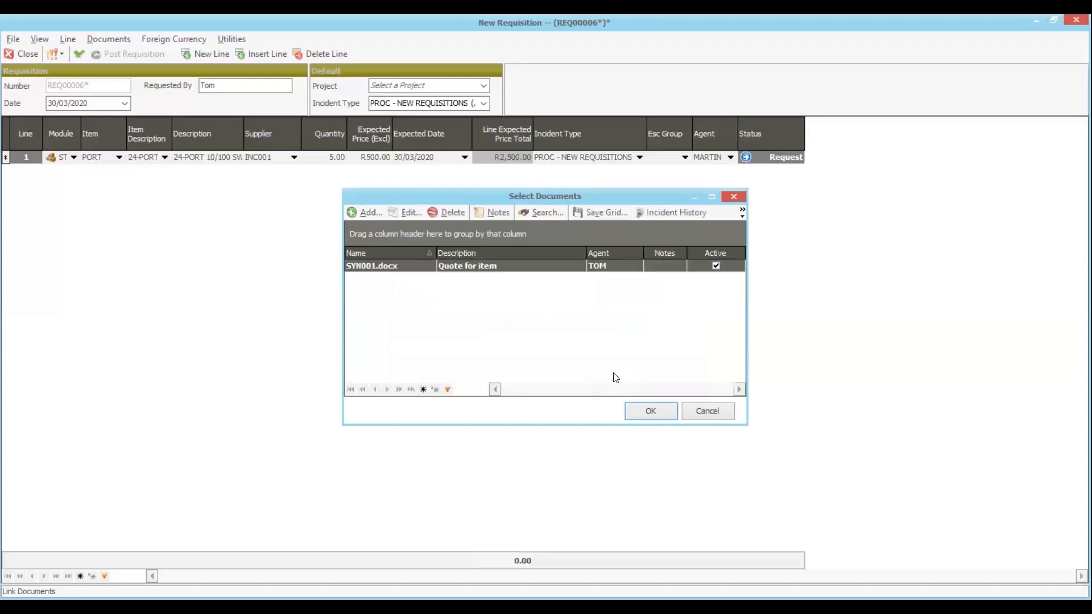
pyautogui.click(649, 415)
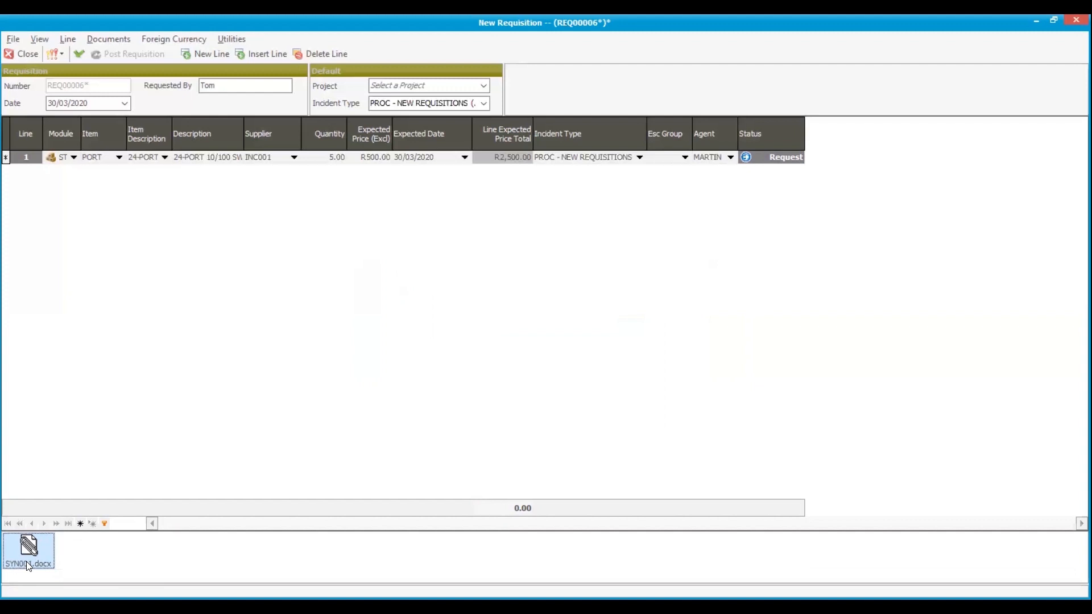
# Validate the requisition batch and post it.
pyautogui.click(79, 53)
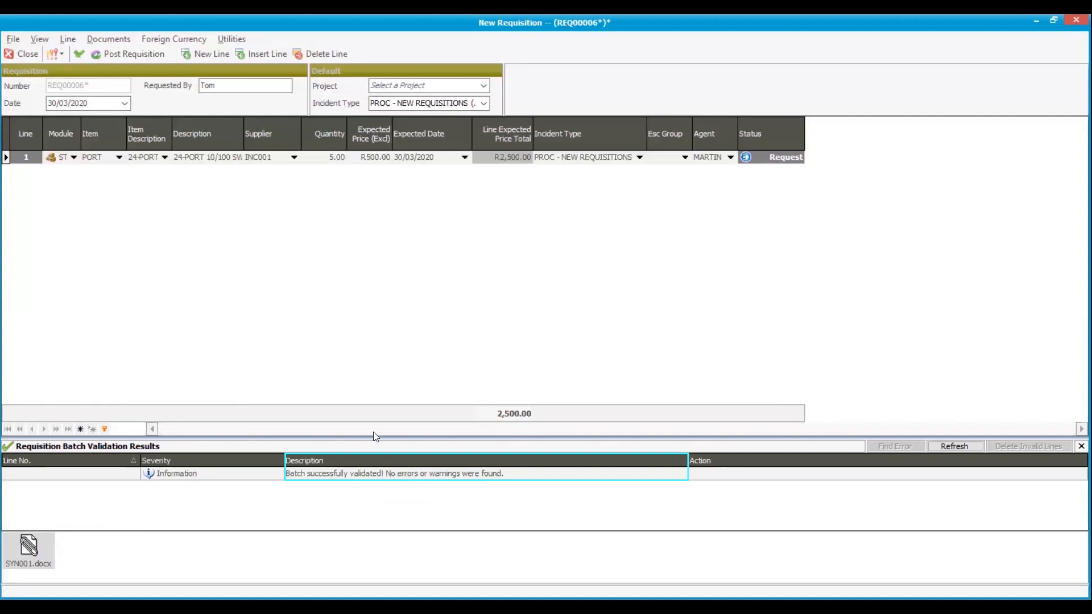
pyautogui.click(142, 54)
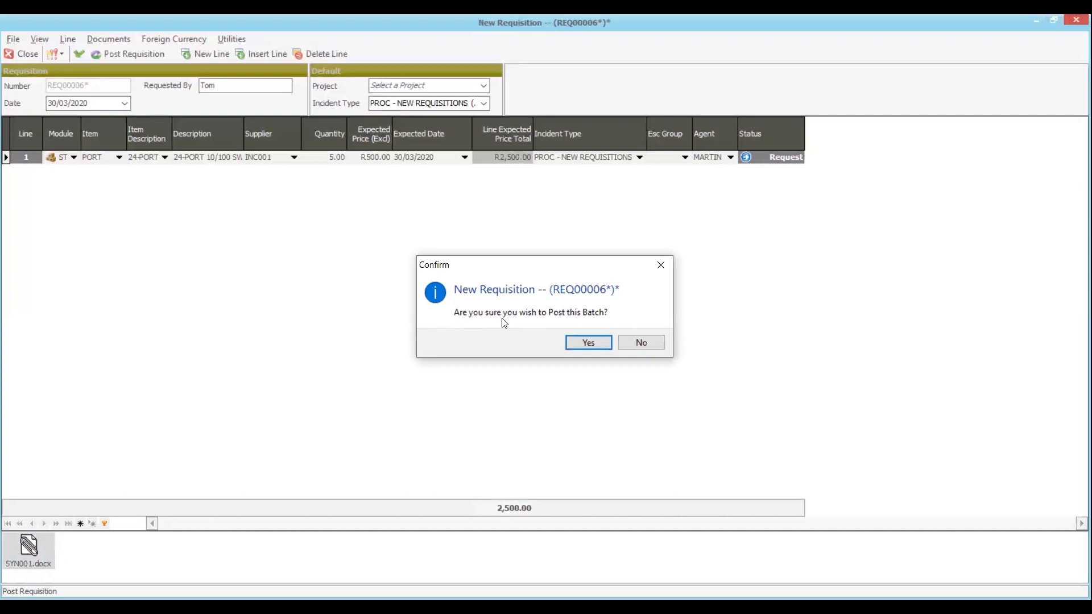
pyautogui.click(588, 343)
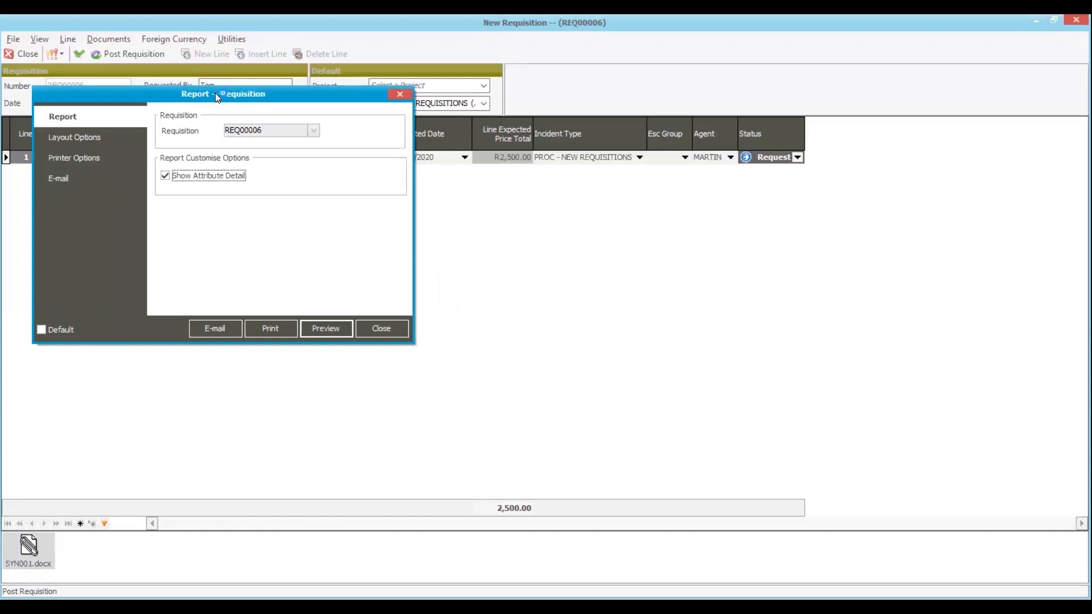
# Look at the e-mail and print options of the requisition report, leaving each without sending or printing.
pyautogui.moveTo(215, 94); pyautogui.dragTo(447, 98)
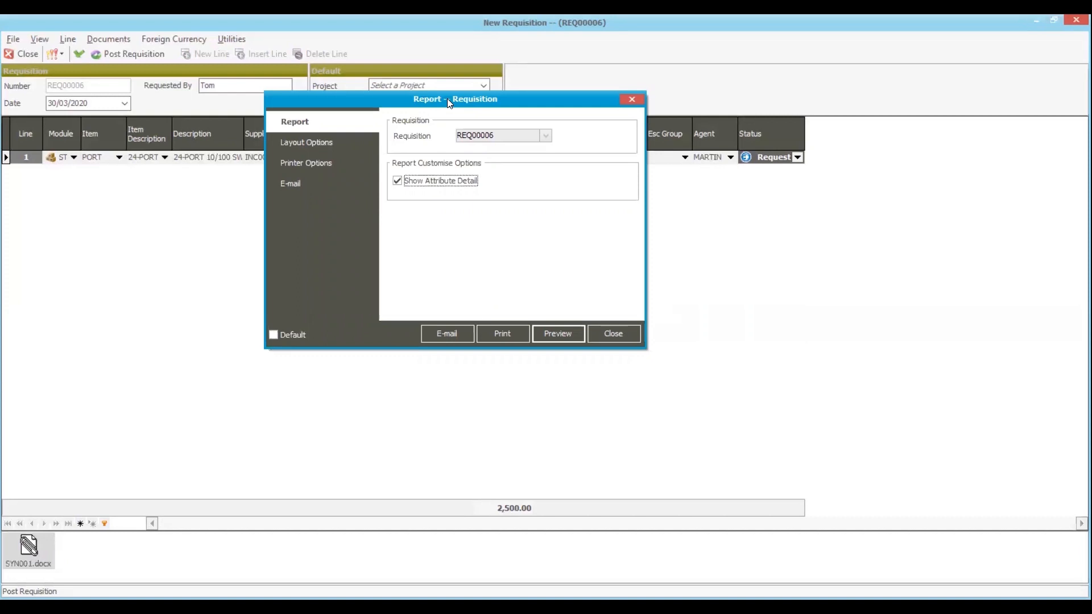
pyautogui.click(442, 336)
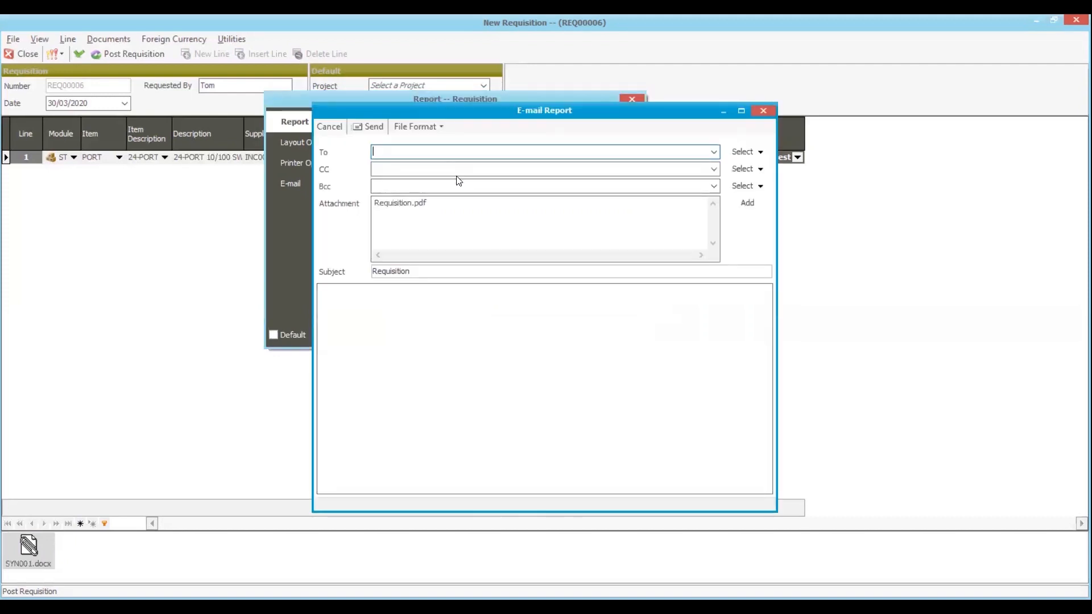
pyautogui.click(762, 112)
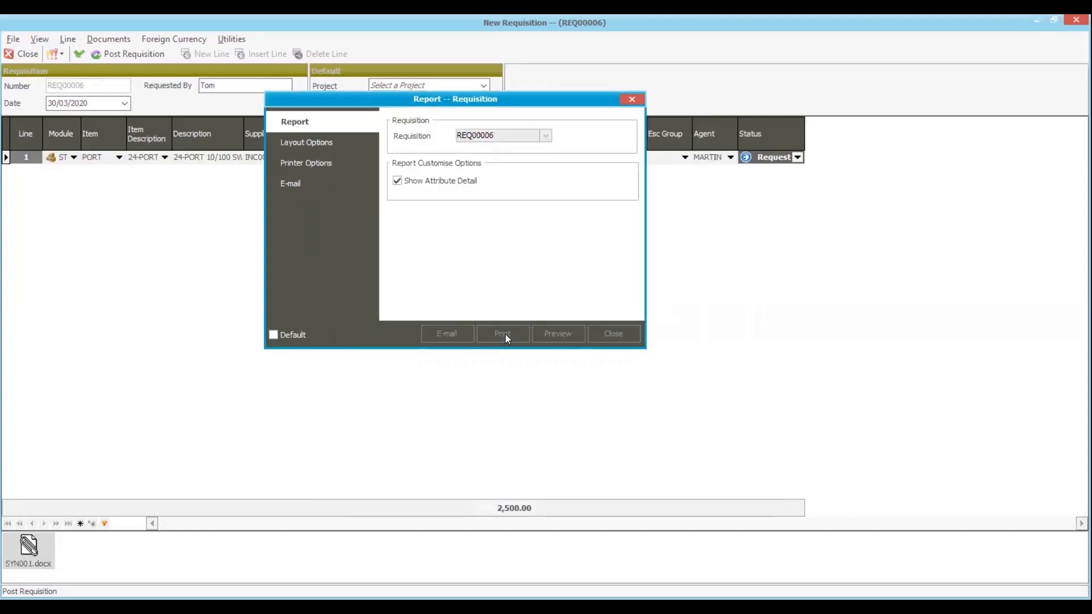
pyautogui.click(505, 333)
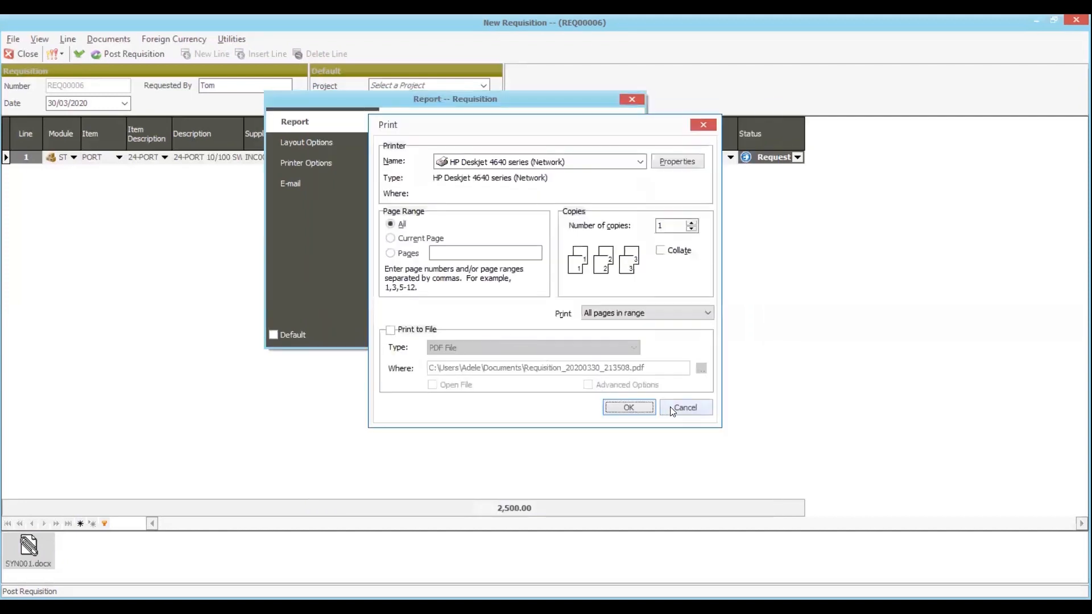
pyautogui.press('Escape')
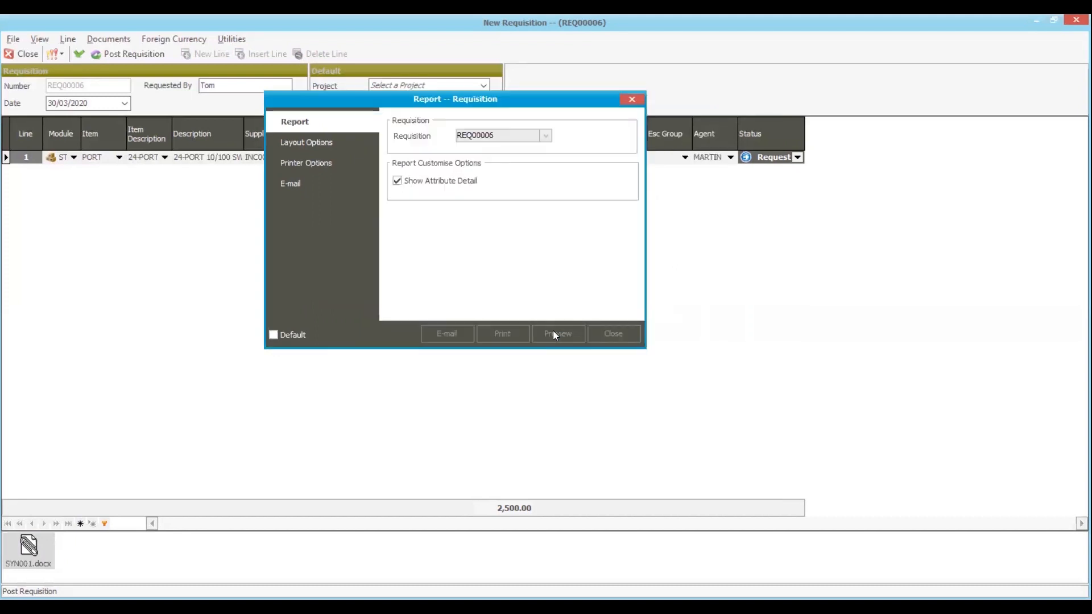
# Preview the requisition report, then close the preview and report options and acknowledge the posted batch.
pyautogui.click(554, 334)
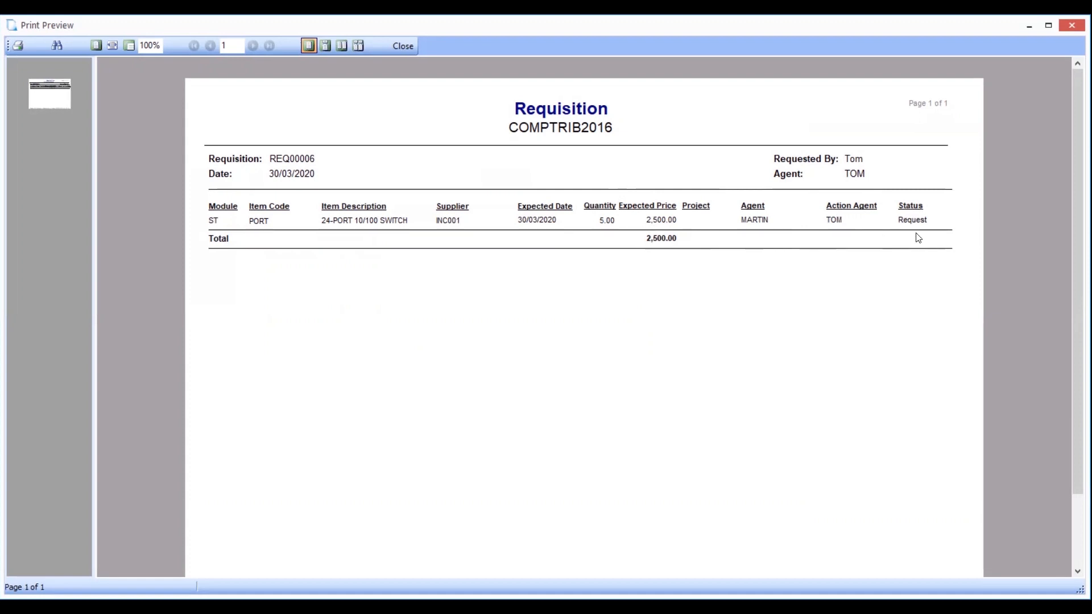
pyautogui.click(403, 45)
pyautogui.click(601, 333)
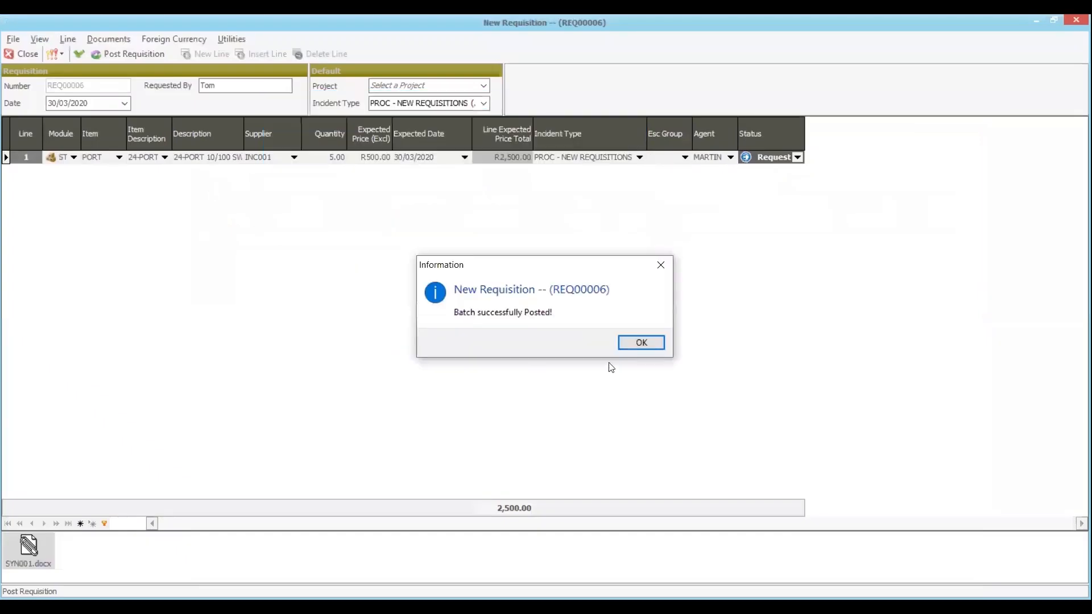
pyautogui.click(642, 343)
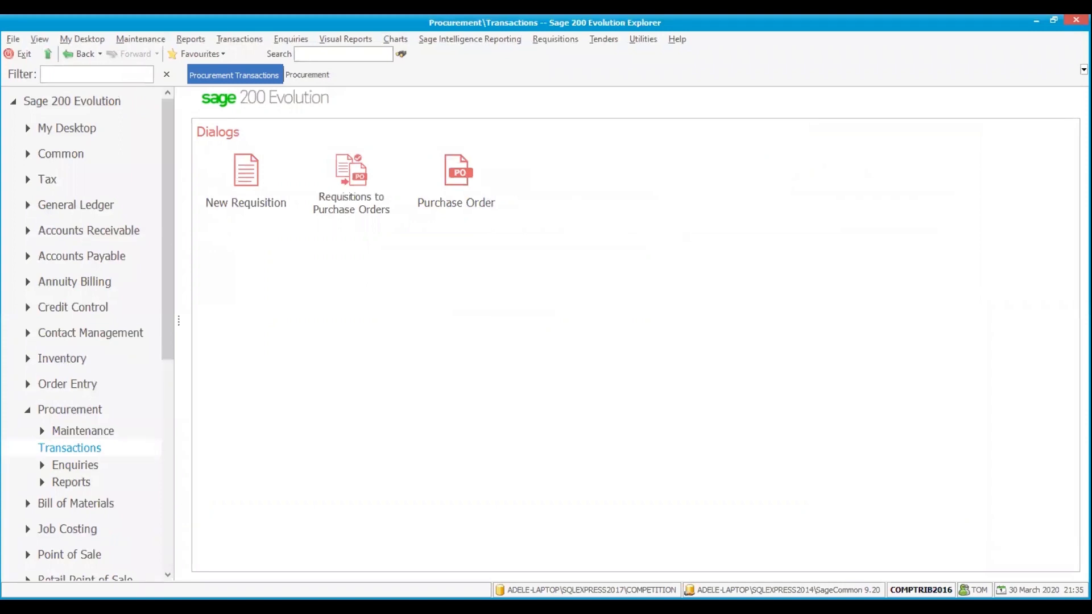
# Switch to the responsible agent's login and open requisition REQ00006 from its incident in My Requisitions.
pyautogui.click(13, 39)
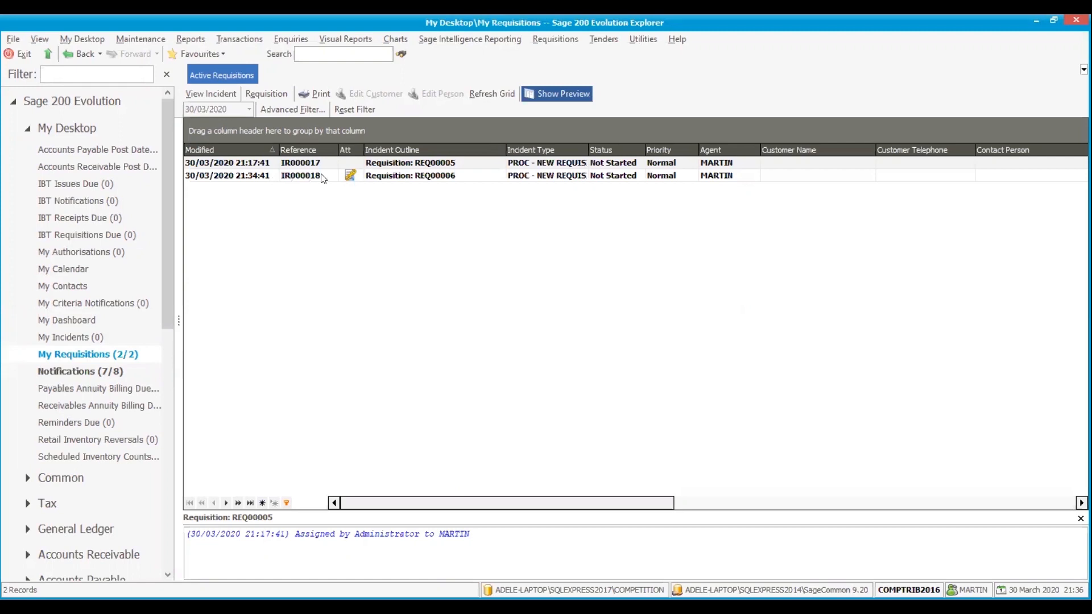
pyautogui.click(379, 165)
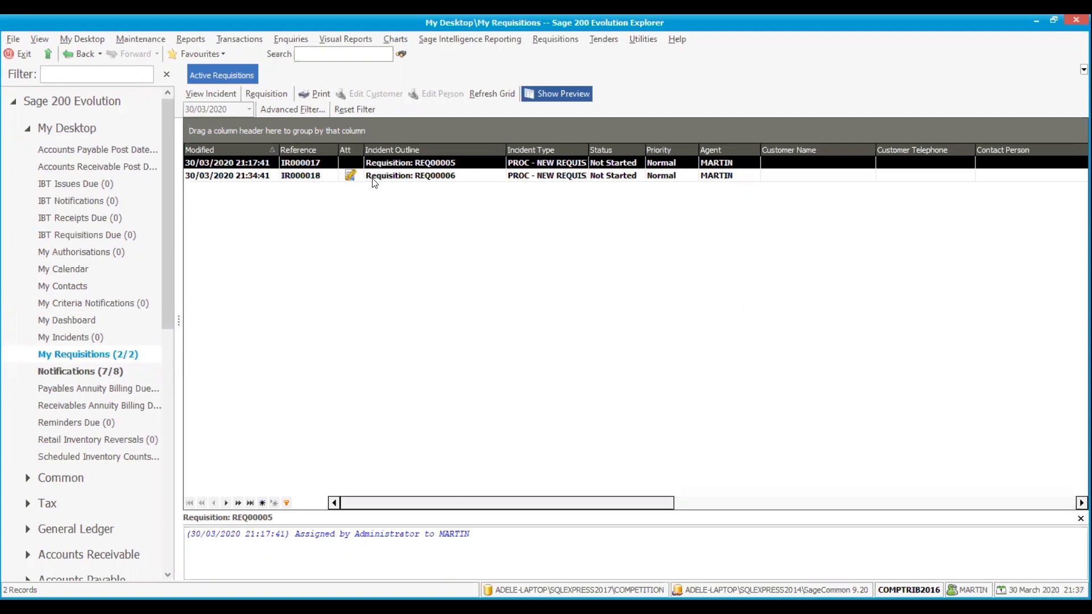
pyautogui.click(374, 177)
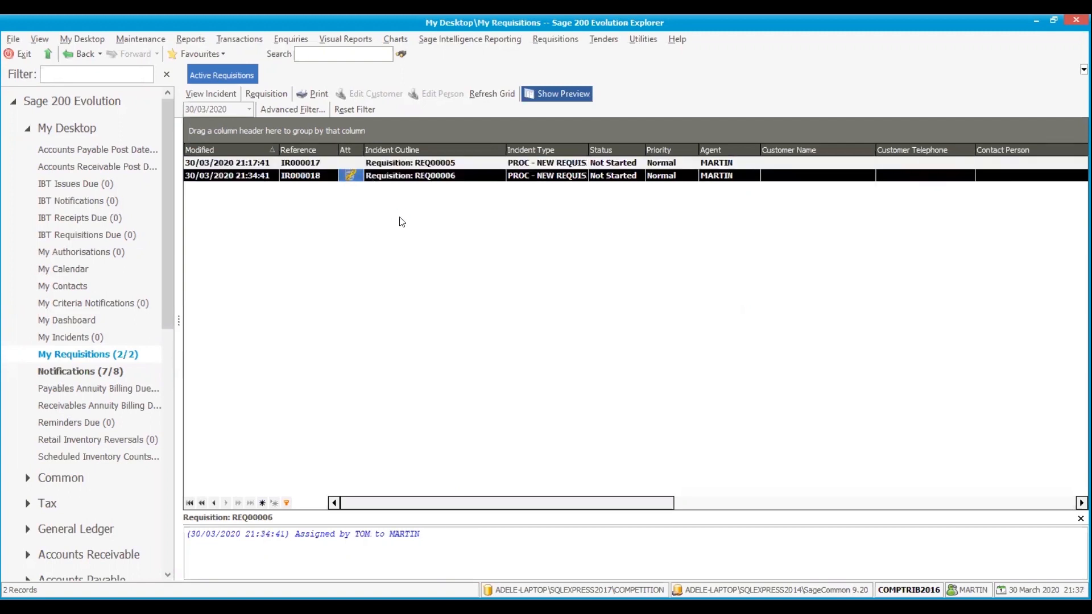
pyautogui.doubleClick(403, 176)
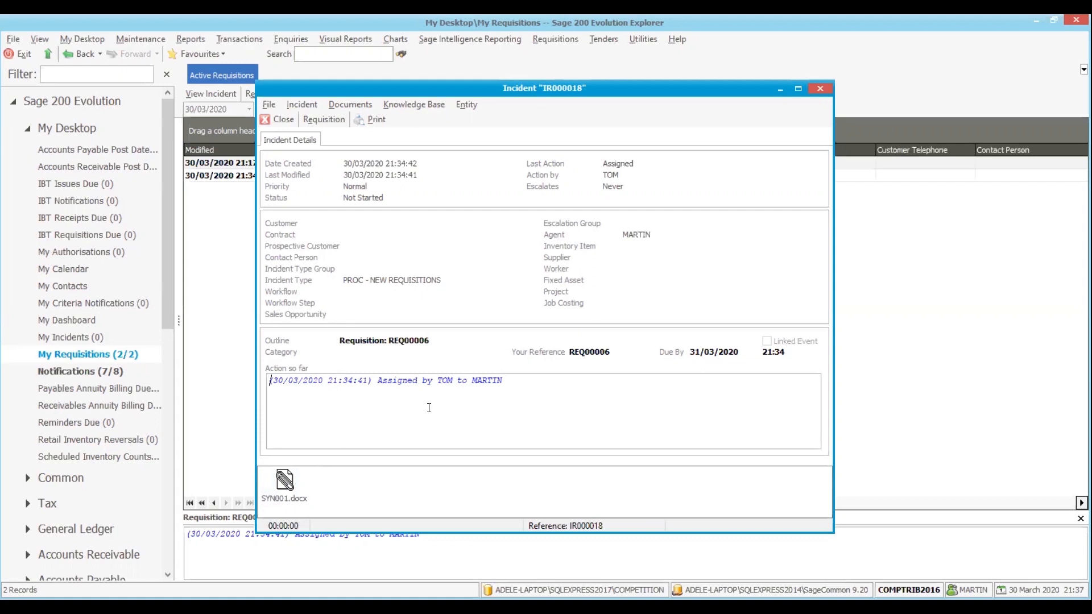
pyautogui.click(328, 118)
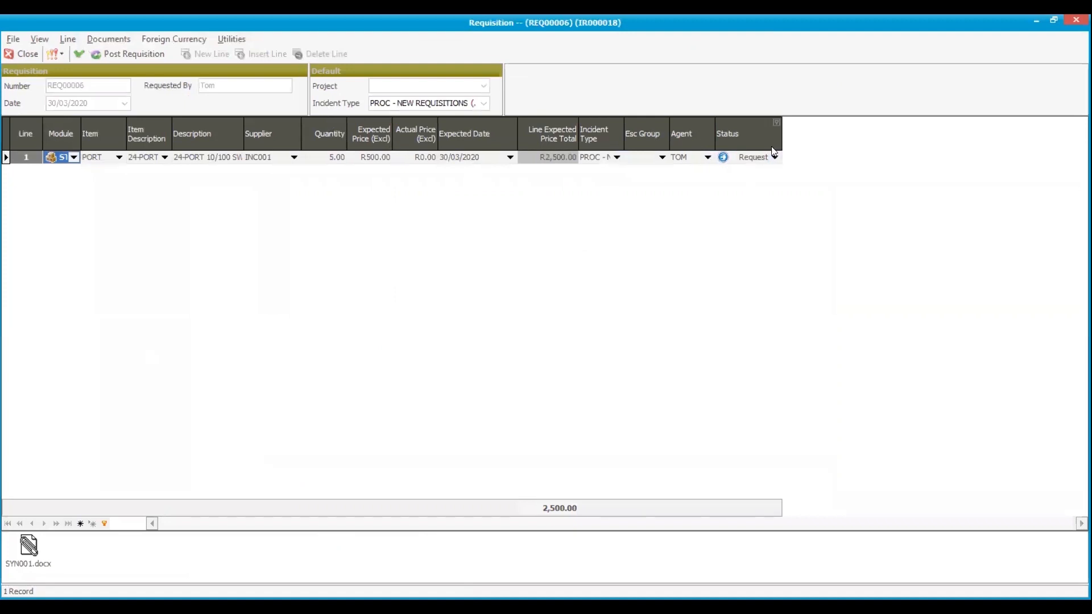
# Set line 1's status to Approve and validate the requisition batch.
pyautogui.click(775, 158)
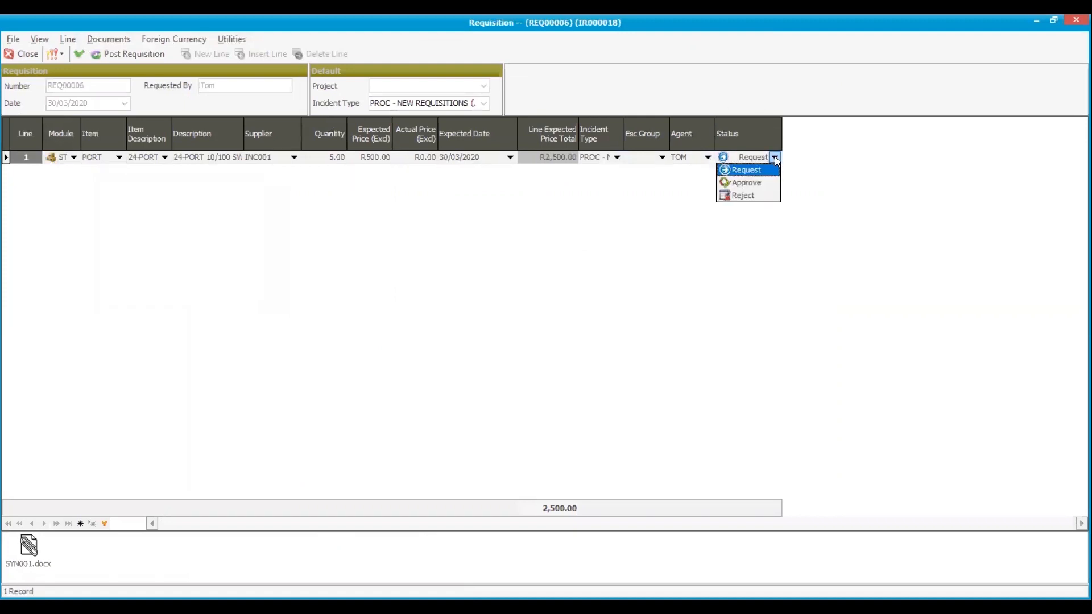
pyautogui.click(763, 184)
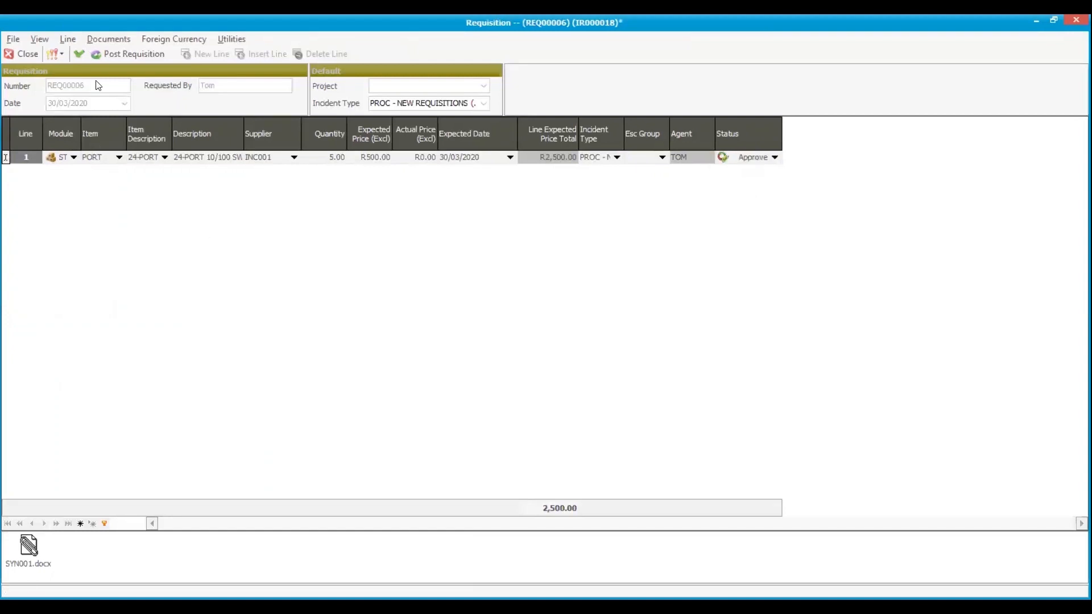
pyautogui.click(78, 55)
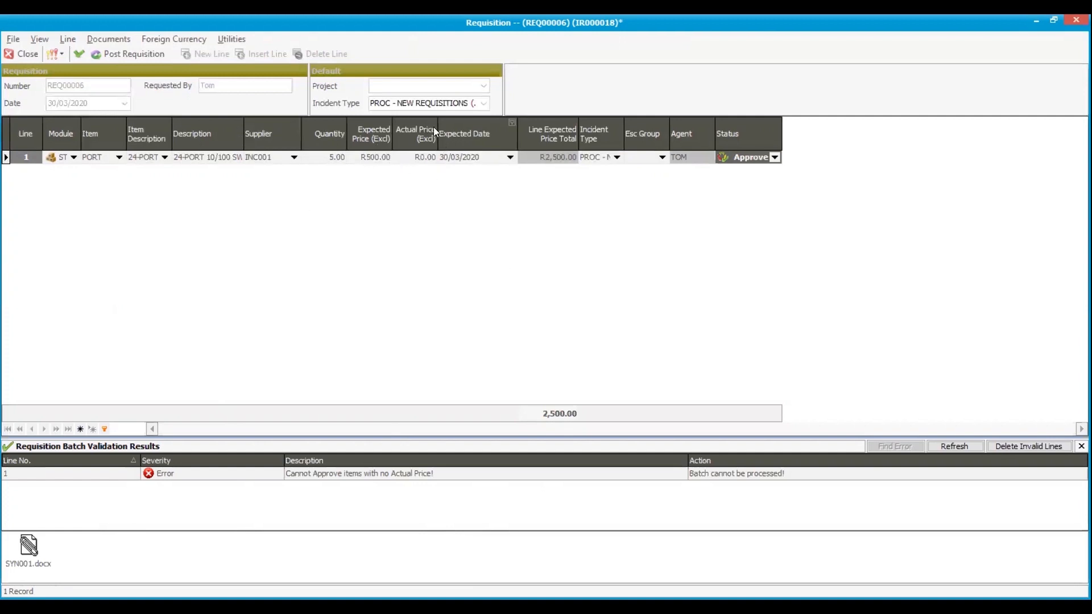
# Set line 1's actual price excluding tax to 500 and validate the batch again.
pyautogui.click(411, 157)
pyautogui.write('500')
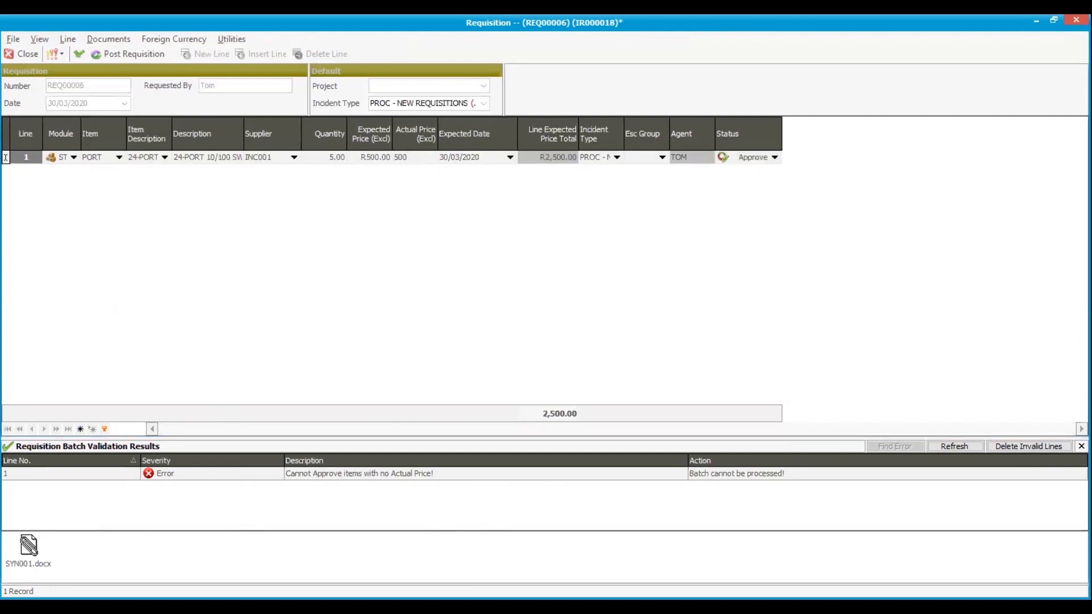
pyautogui.press('Tab')
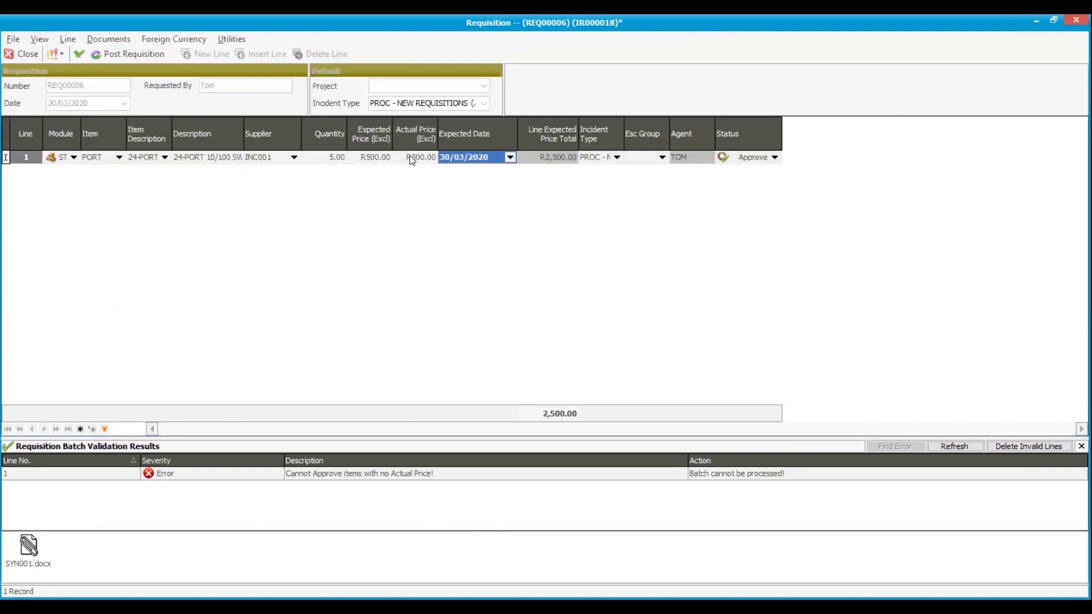
pyautogui.click(81, 56)
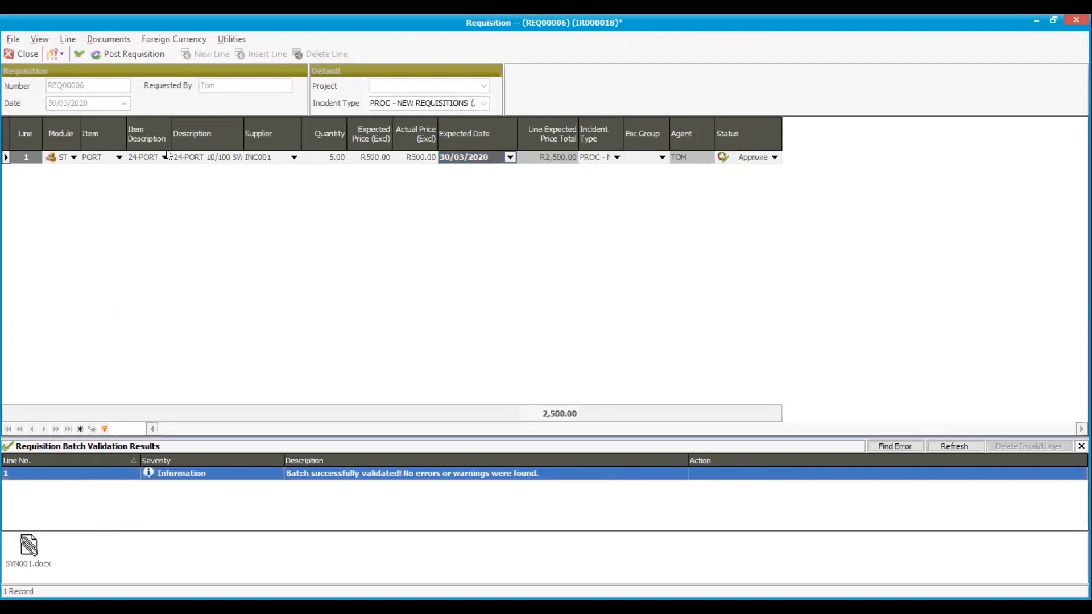
# Post the approved requisition batch and preview its report, closing the report to finish posting.
pyautogui.click(135, 57)
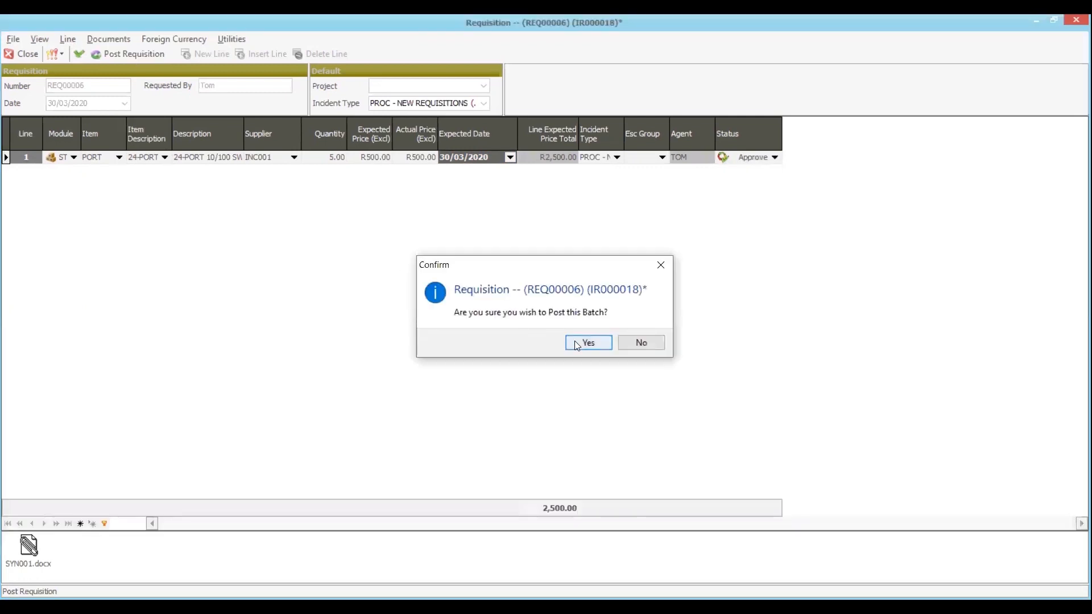
pyautogui.click(588, 343)
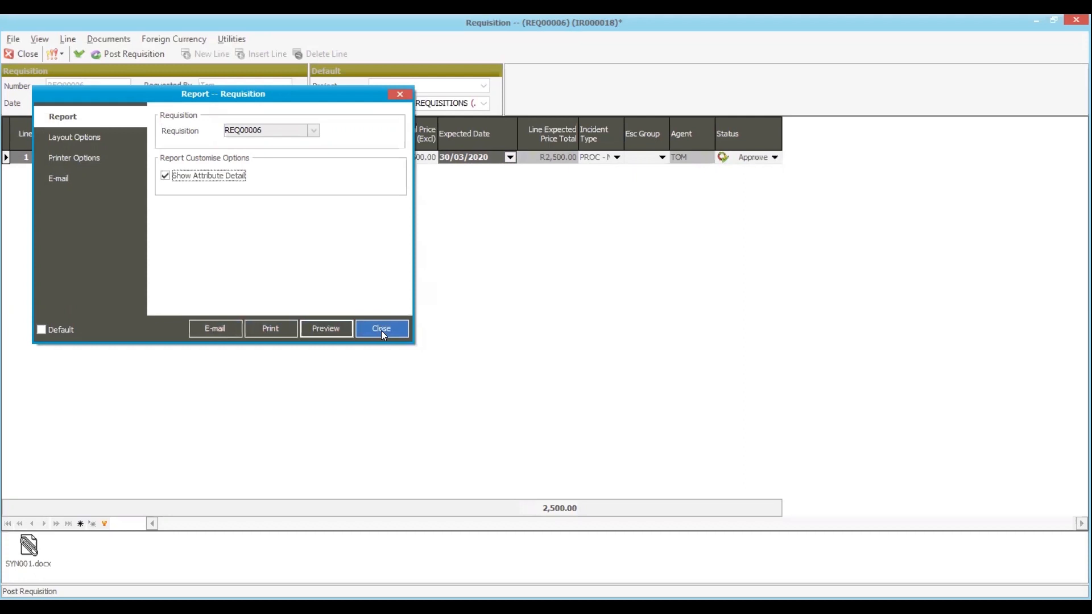
pyautogui.click(331, 330)
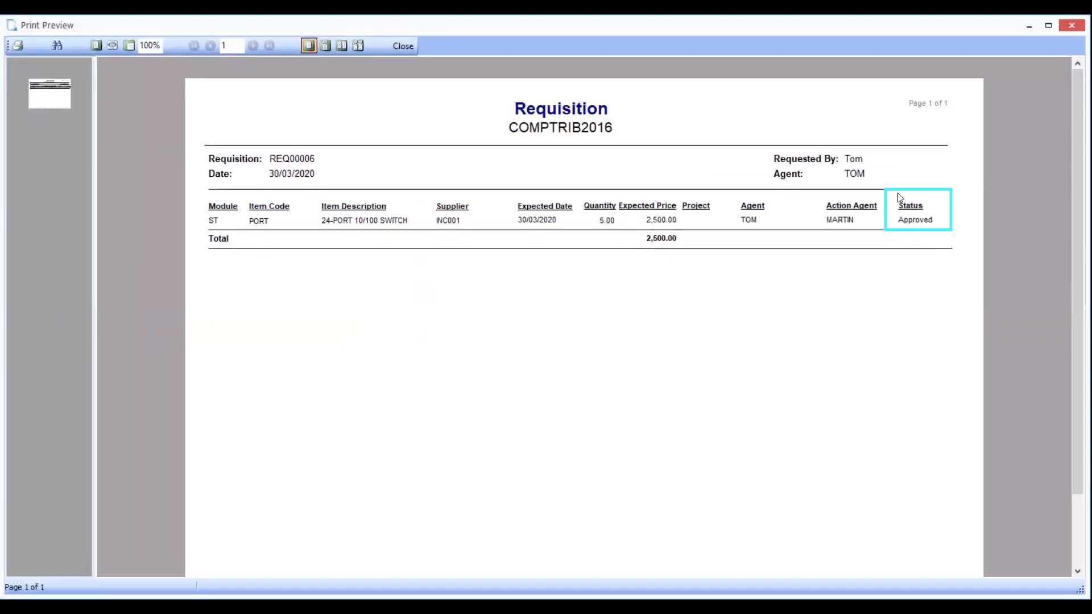
pyautogui.click(403, 46)
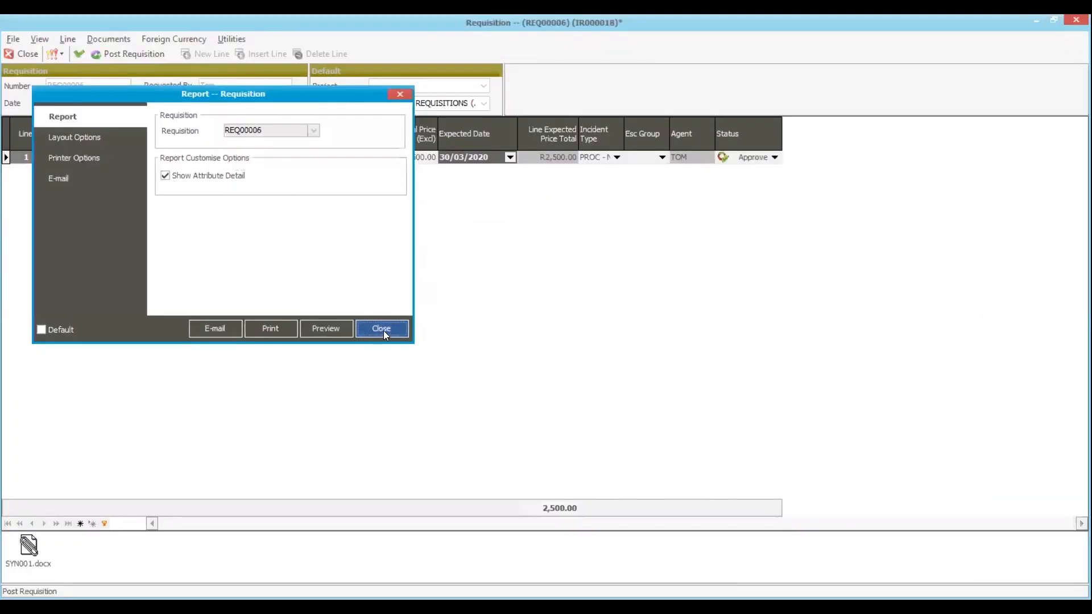
pyautogui.click(383, 330)
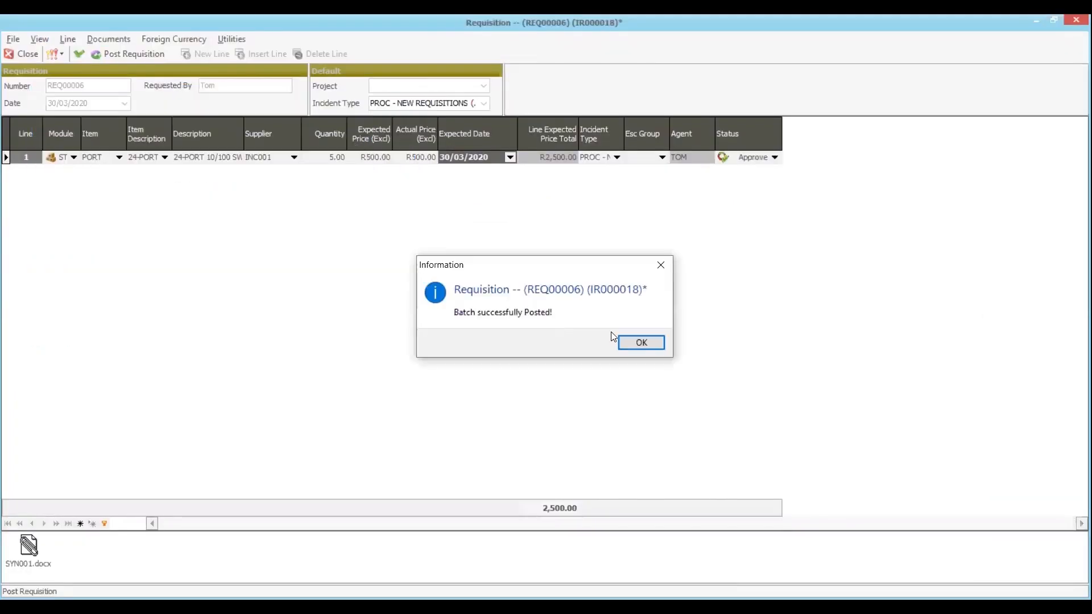
pyautogui.click(642, 343)
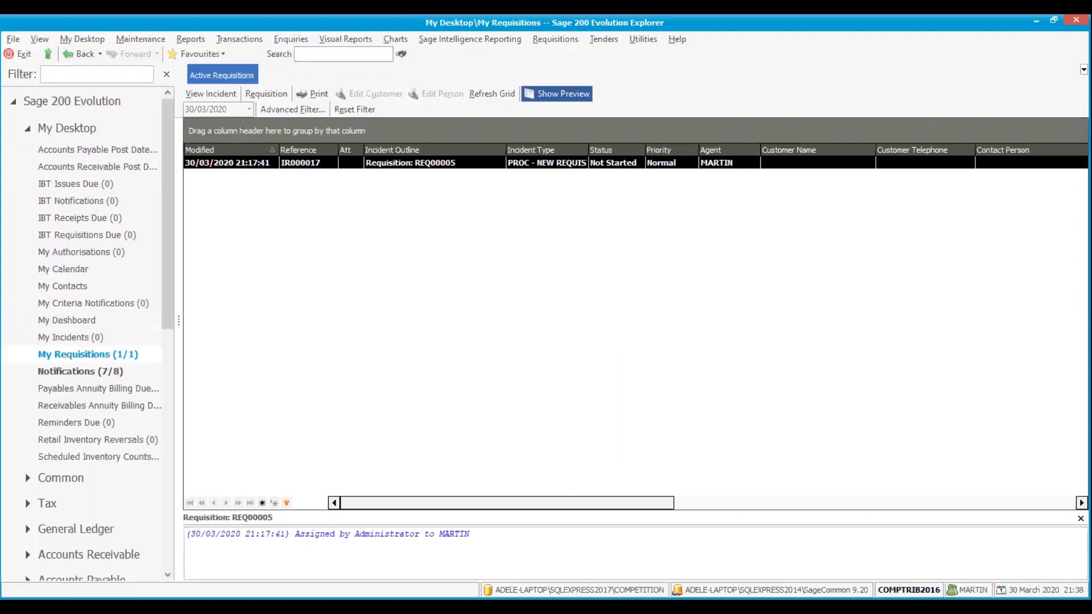
# Open Requisitions to Purchase Orders from the Procurement transactions.
pyautogui.scroll(-5, 68, 528)
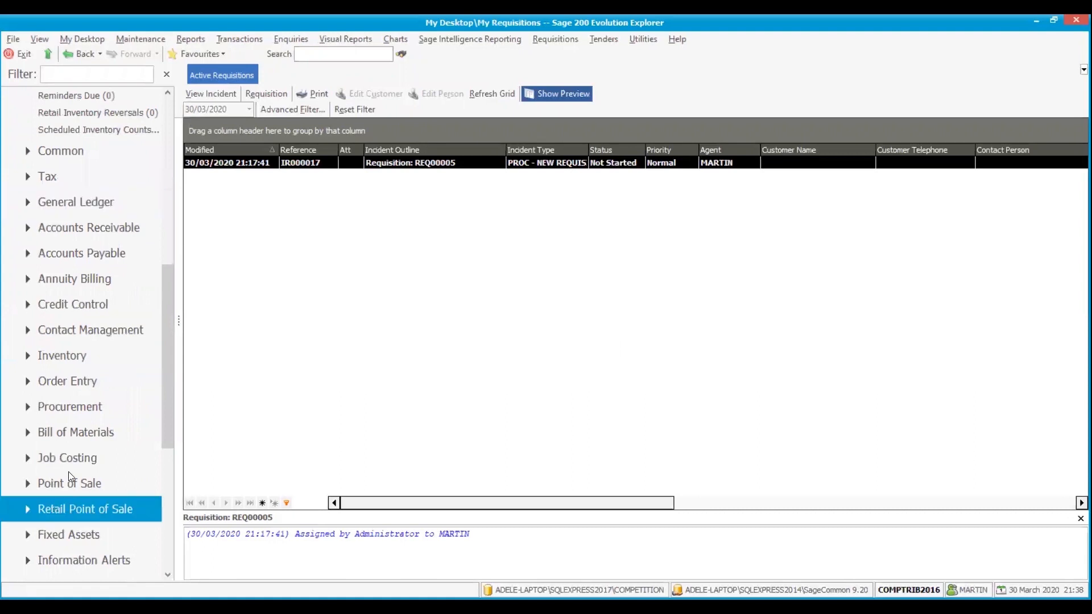
pyautogui.click(84, 406)
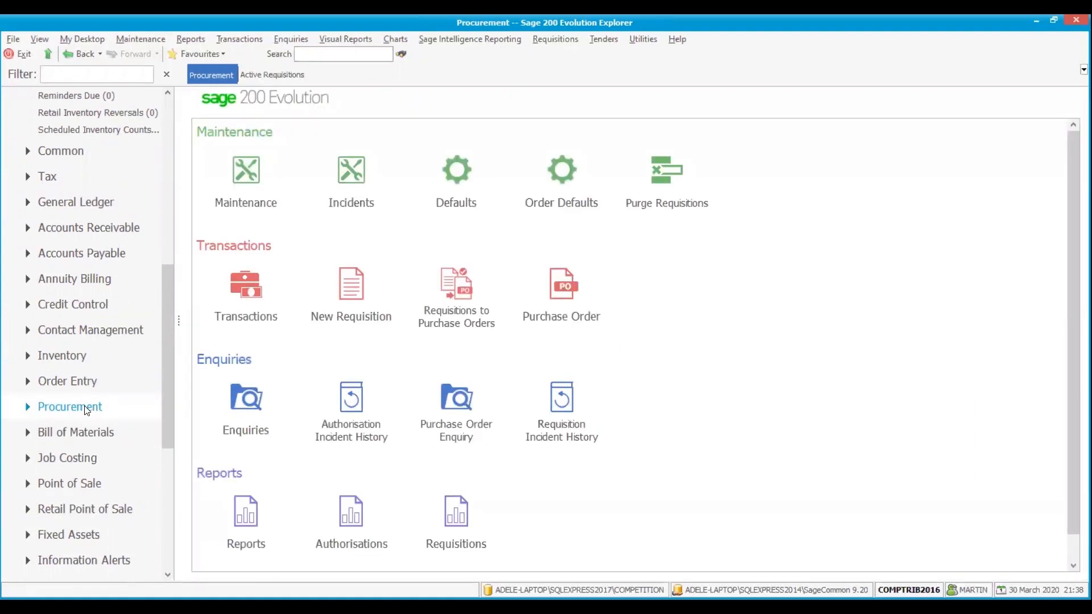
pyautogui.click(245, 282)
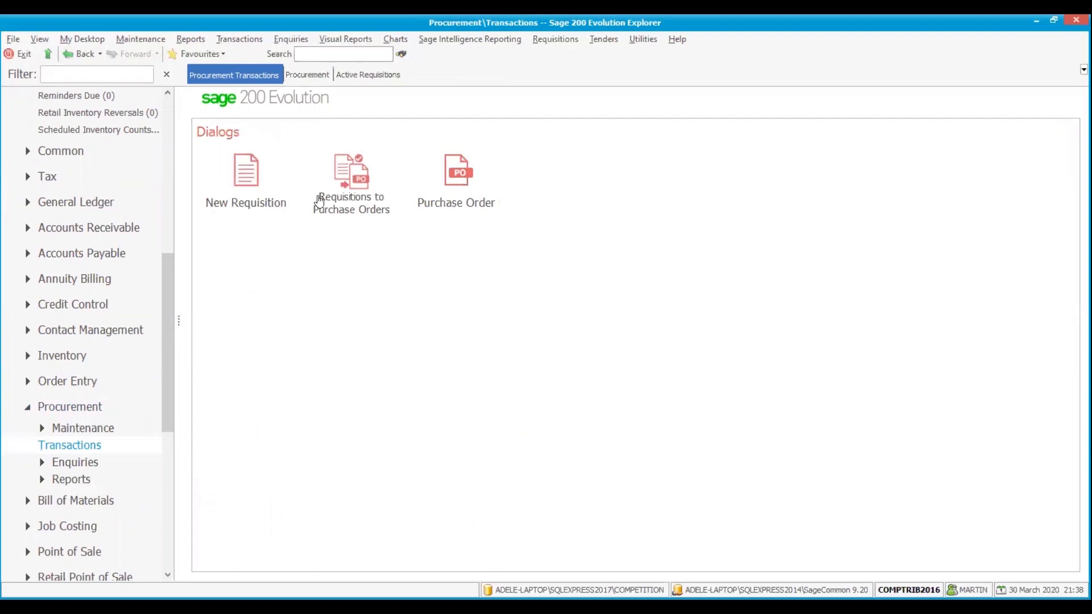
pyautogui.click(381, 187)
pyautogui.click(381, 186)
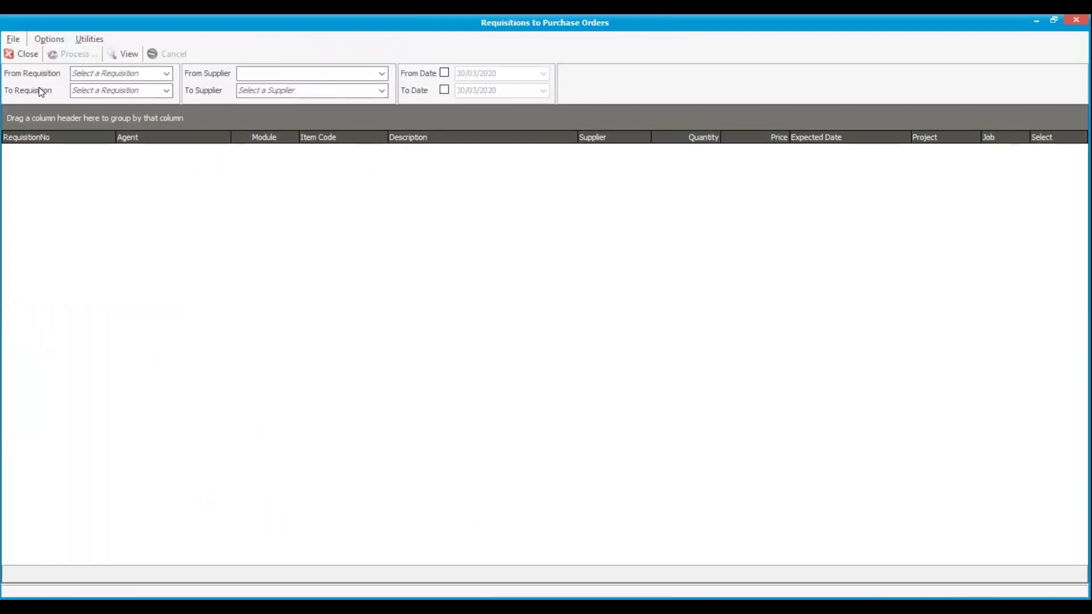
# Set both ends of the requisition range to REQ00006 and view the matching approved lines.
pyautogui.click(169, 74)
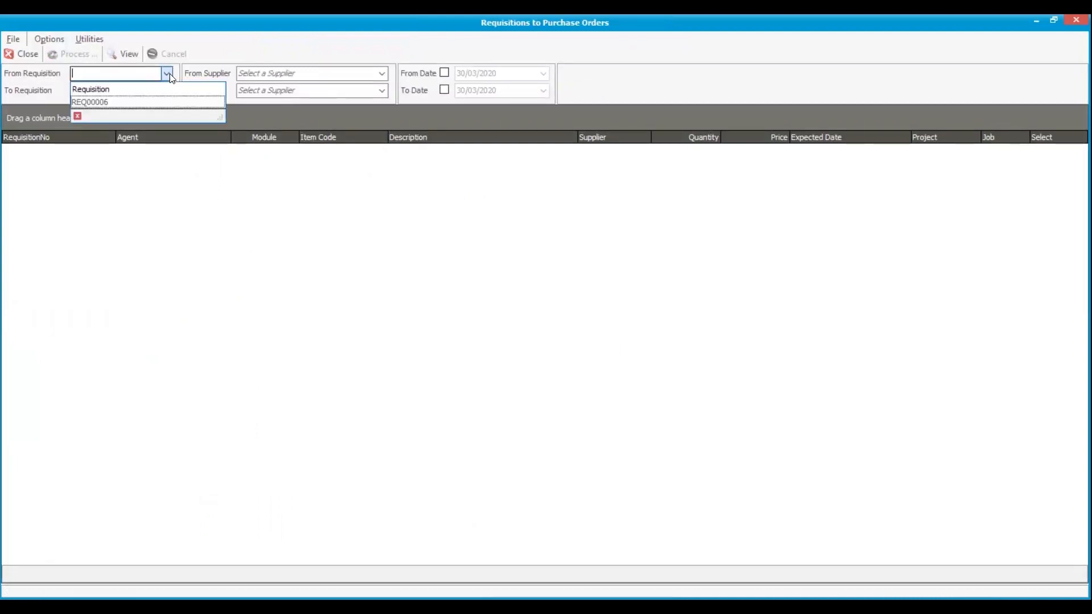
pyautogui.click(131, 105)
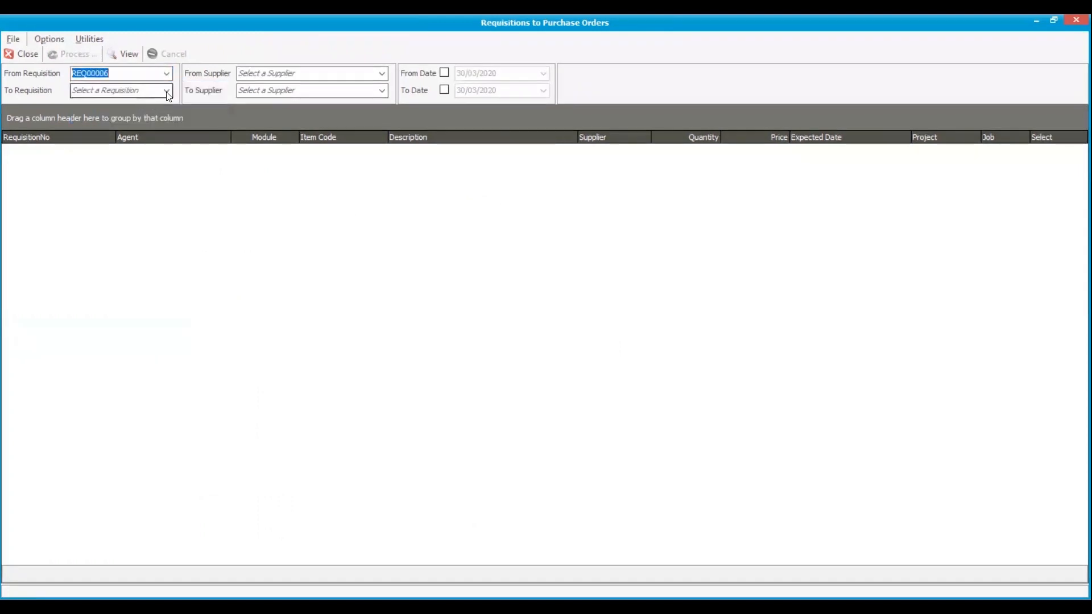
pyautogui.click(166, 90)
pyautogui.click(136, 121)
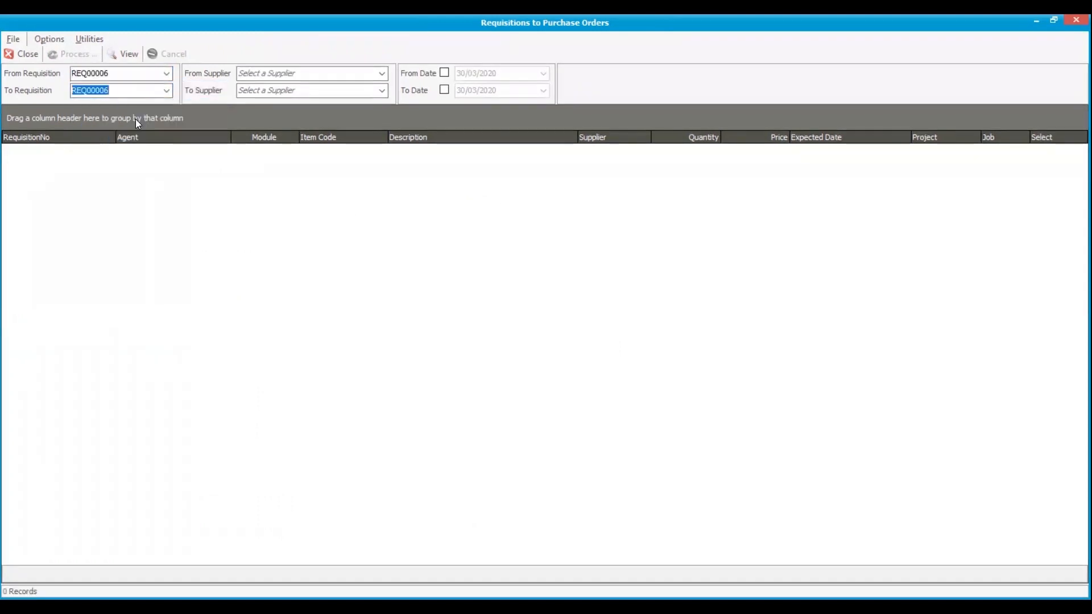
pyautogui.click(125, 54)
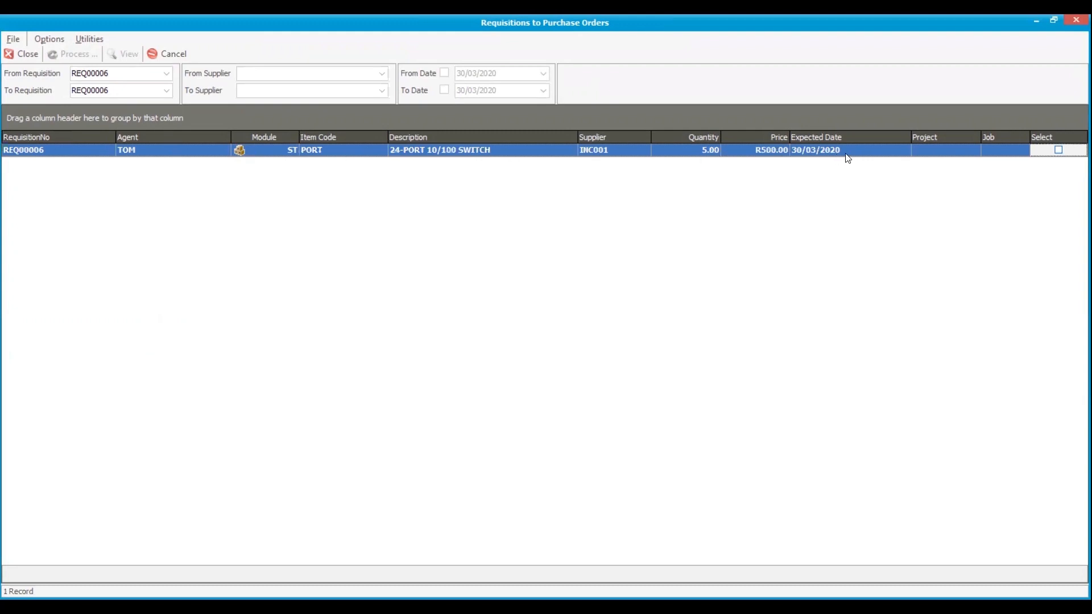
# Process the approved REQ00006 line into a purchase order, place the order, and close the conversion window.
pyautogui.click(1058, 150)
pyautogui.click(85, 56)
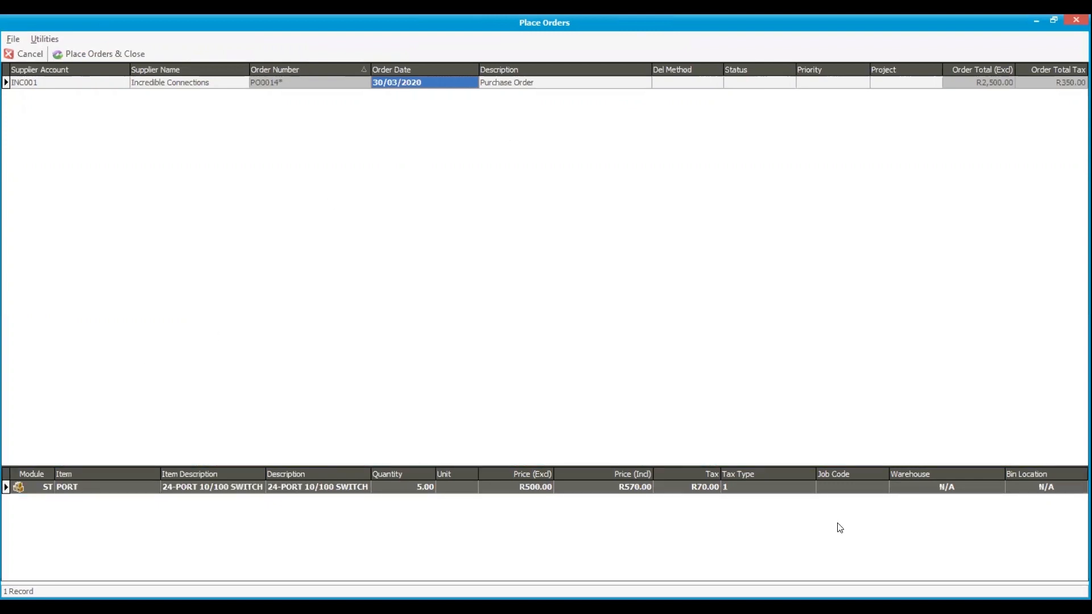
pyautogui.click(89, 54)
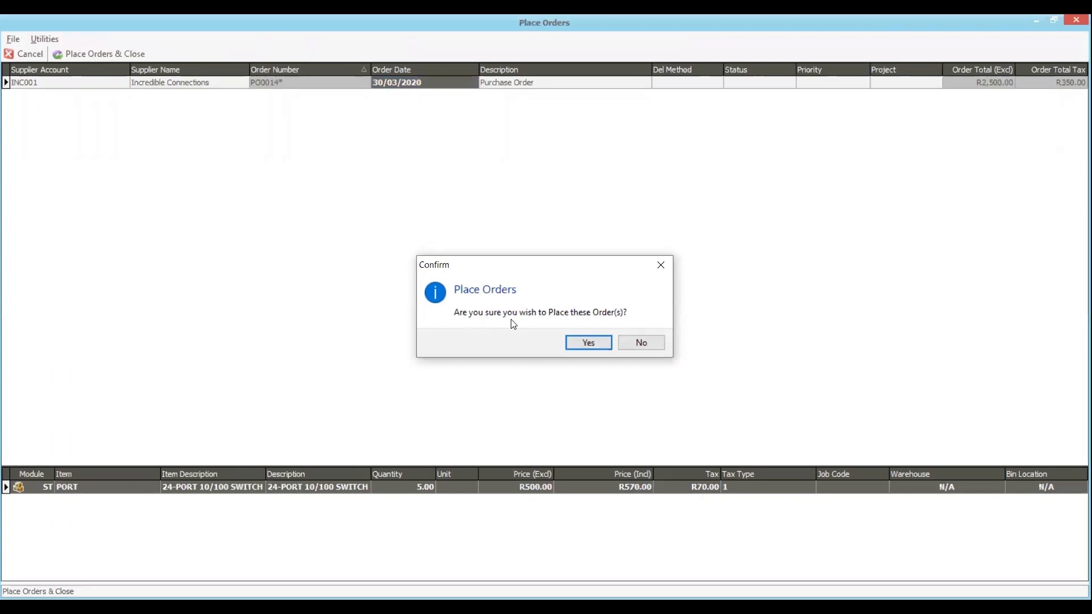
pyautogui.click(587, 343)
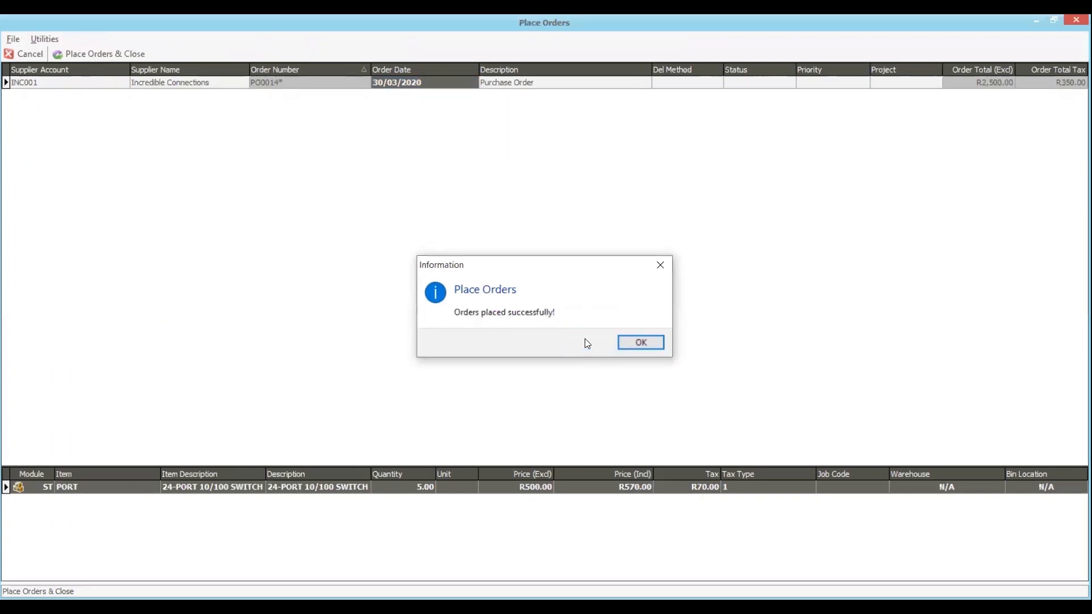
pyautogui.click(640, 345)
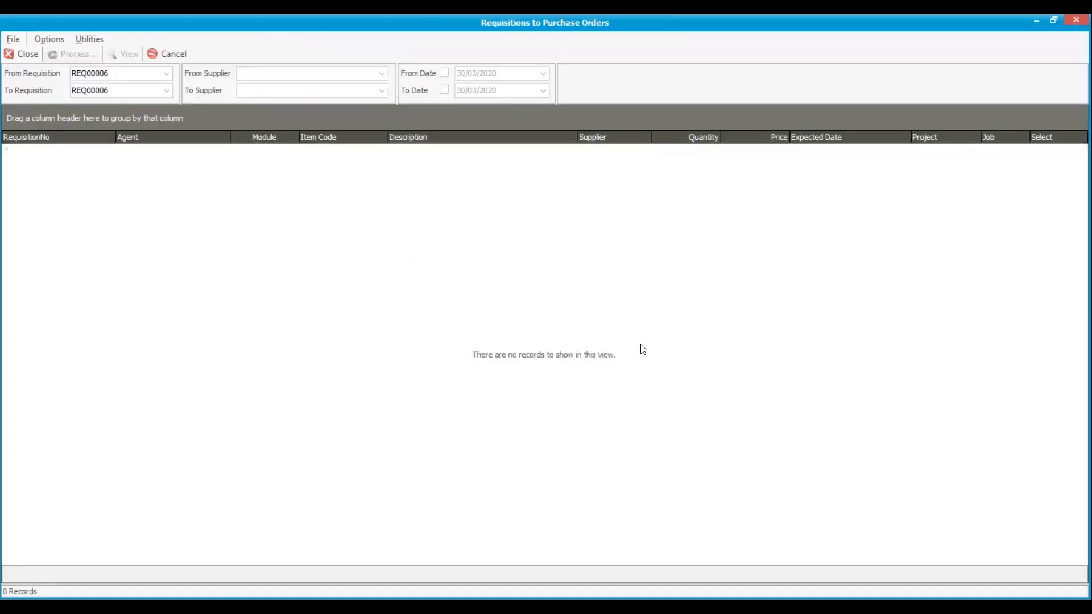
pyautogui.click(21, 54)
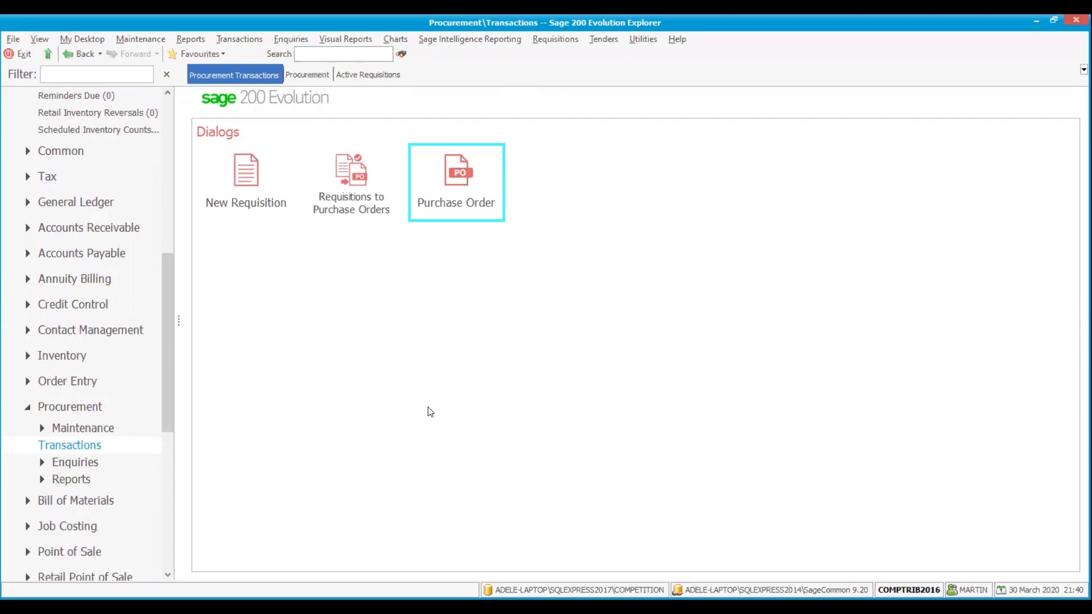
# From a new purchase order, find the existing unprocessed supplier orders with transaction date 30/03/2020 in an enlarged search window.
pyautogui.click(455, 177)
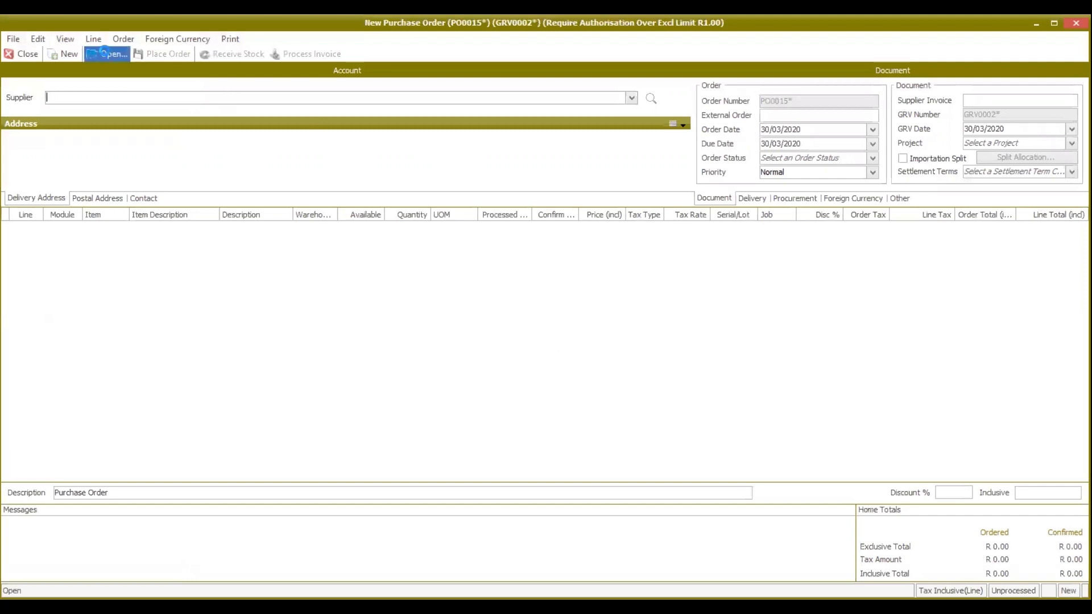
pyautogui.click(104, 52)
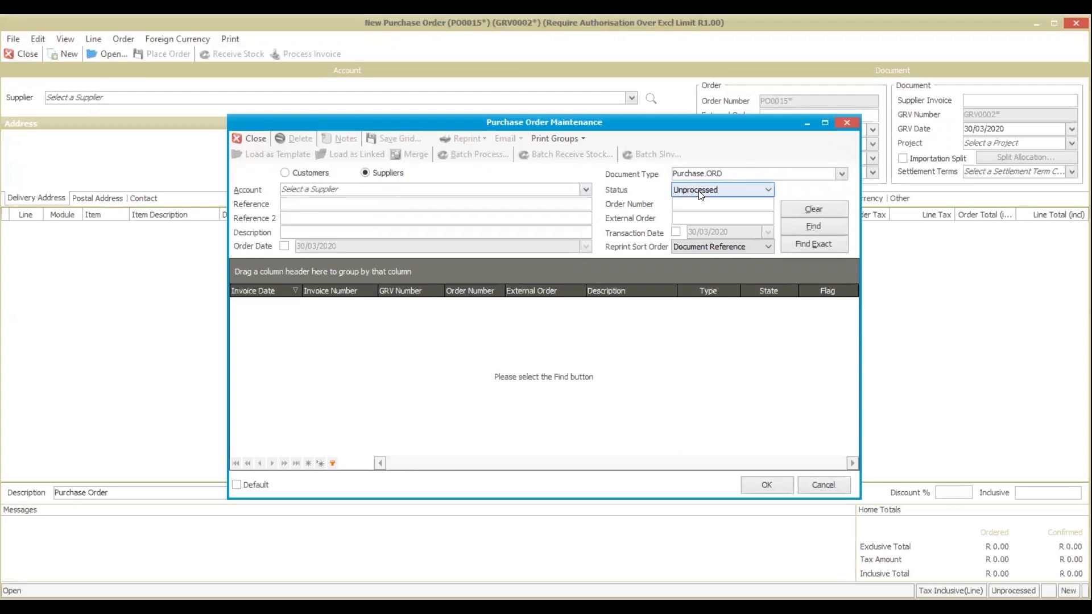
pyautogui.click(676, 232)
pyautogui.click(824, 123)
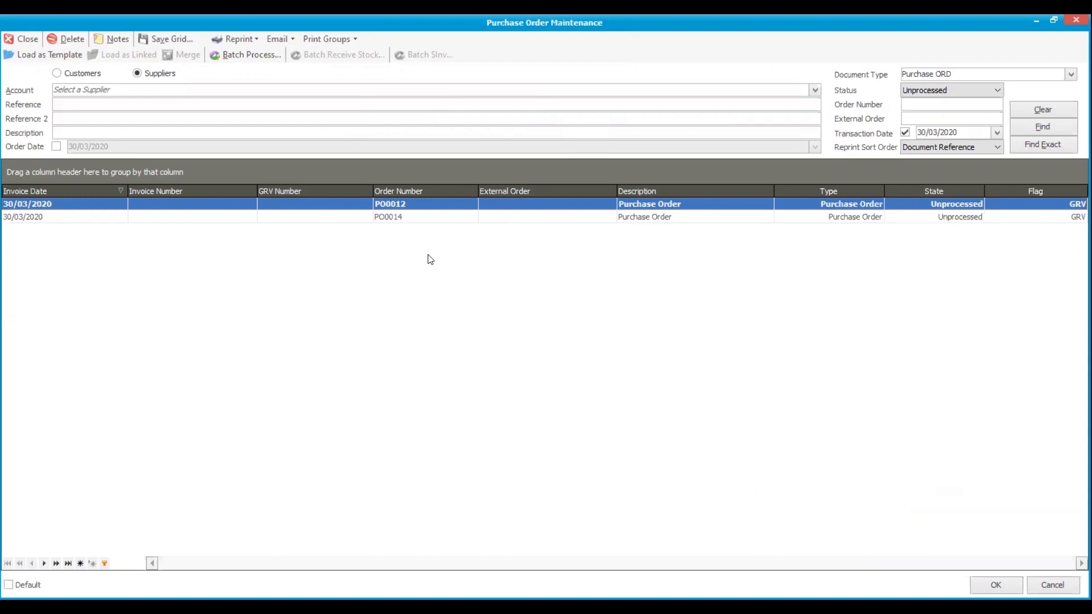
# Add the Message 1 column beside Order Number in the order grid and adjust both column widths so their values are readable.
pyautogui.rightClick(520, 266)
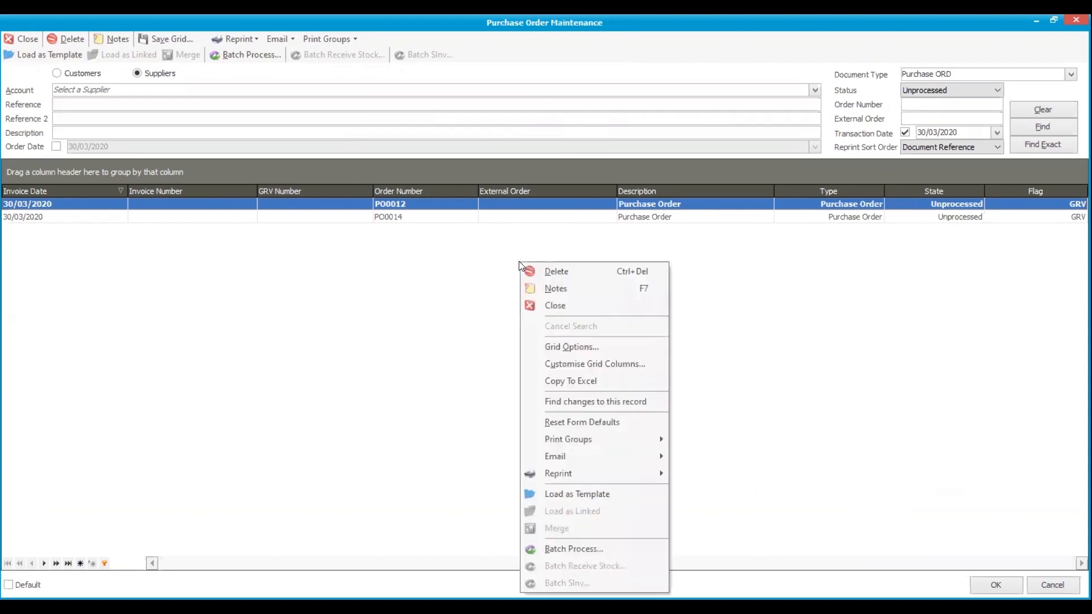
pyautogui.click(580, 366)
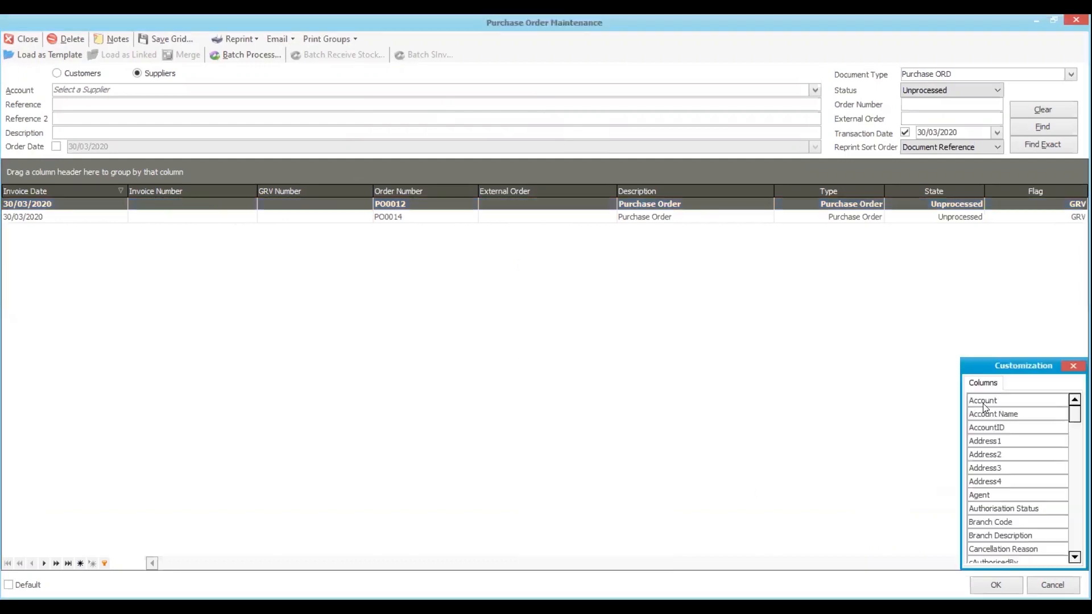
pyautogui.scroll(-3, 1023, 429)
pyautogui.scroll(-5, 1024, 432)
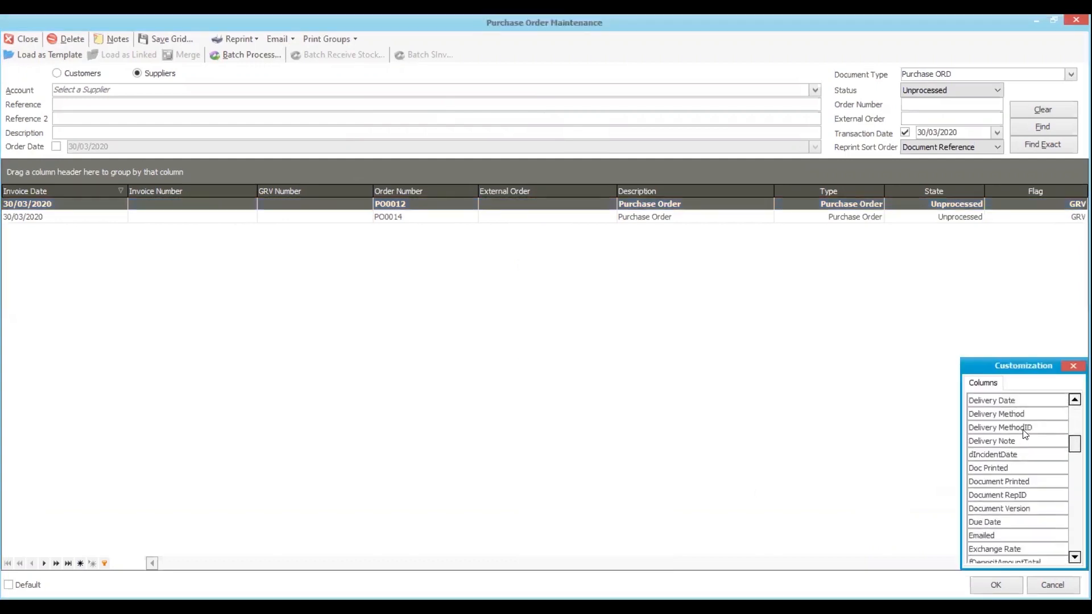
pyautogui.scroll(-15, 1023, 434)
pyautogui.scroll(-4, 1023, 431)
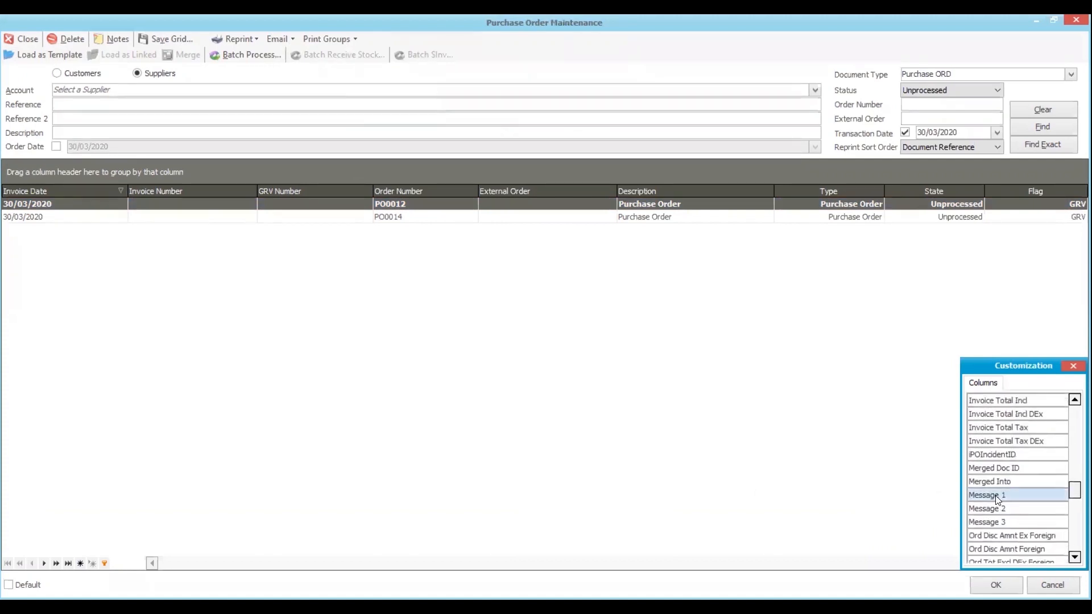
pyautogui.moveTo(989, 496); pyautogui.dragTo(466, 204)
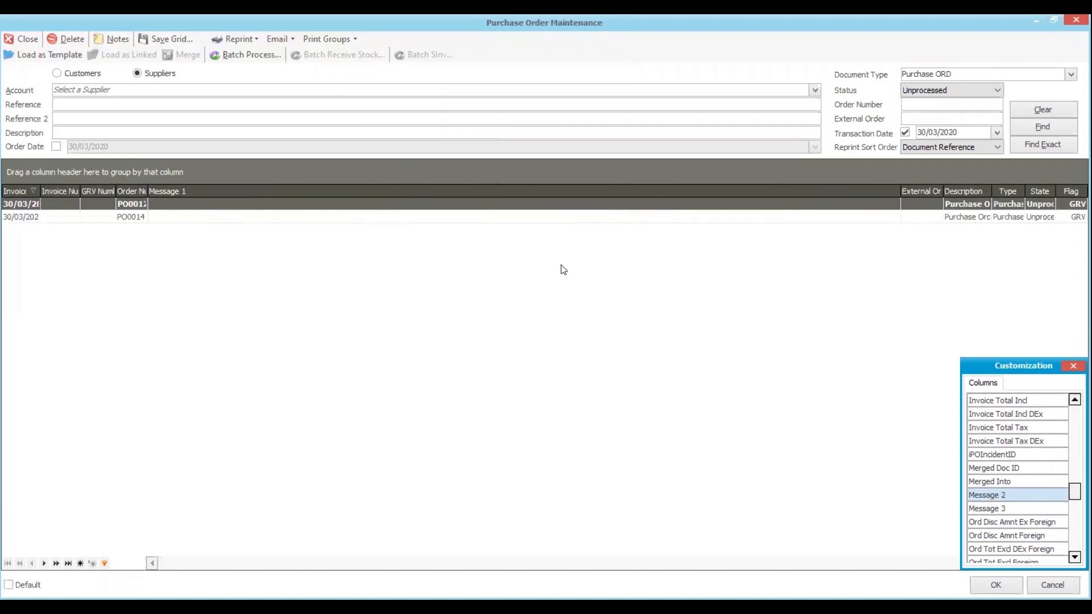
pyautogui.click(1073, 364)
pyautogui.moveTo(900, 192); pyautogui.dragTo(455, 190)
pyautogui.moveTo(144, 191); pyautogui.dragTo(226, 192)
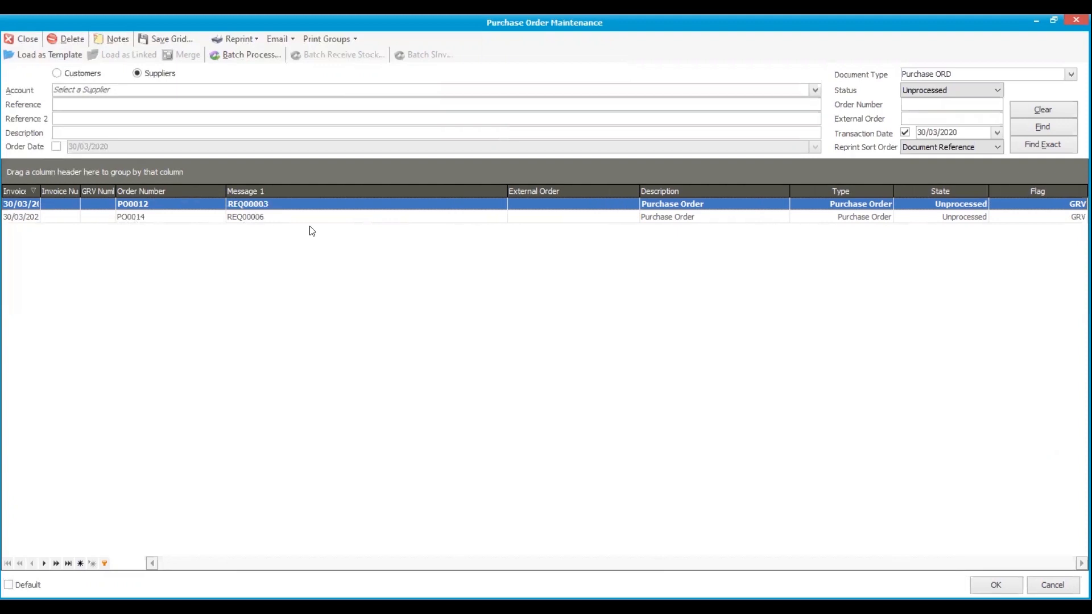
# Open the purchase order created from REQ00006 and review its line's confirmed quantity, price and procurement details.
pyautogui.click(260, 219)
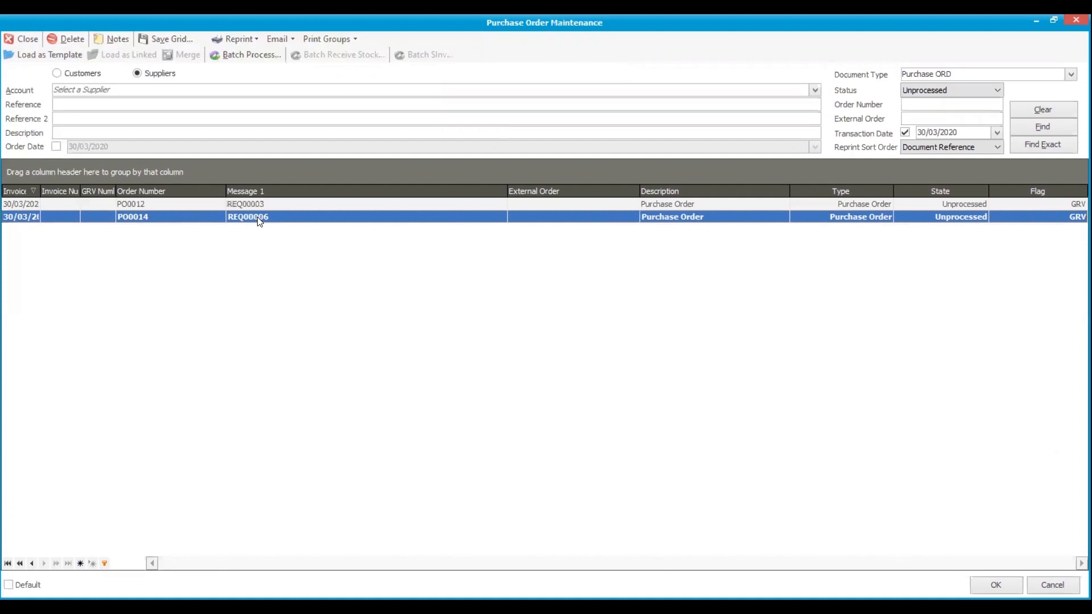
pyautogui.doubleClick(259, 221)
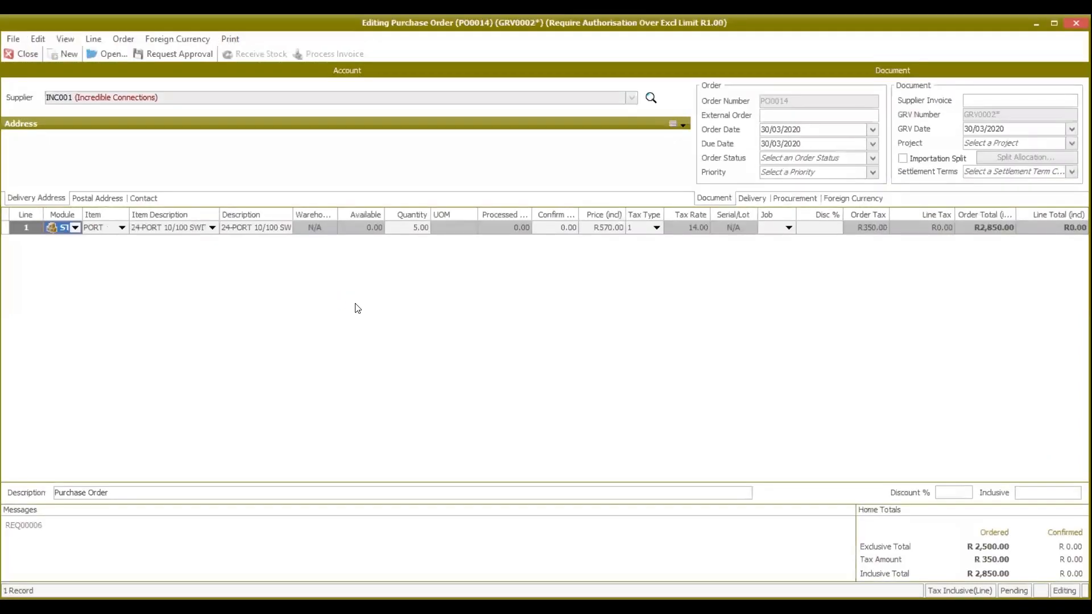
pyautogui.click(561, 227)
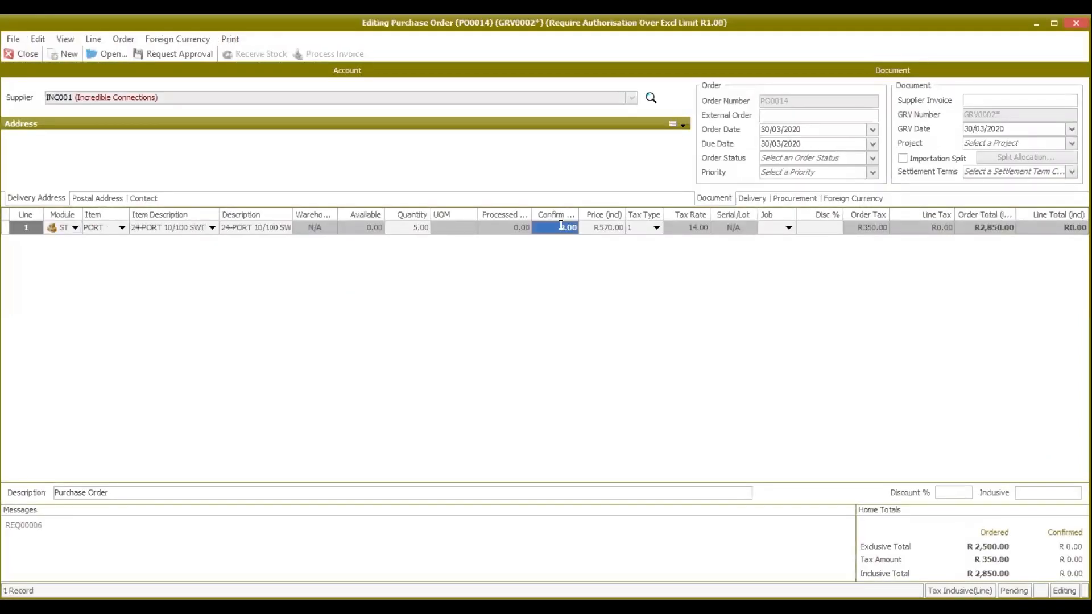
pyautogui.press('BackSpace')
pyautogui.click(587, 229)
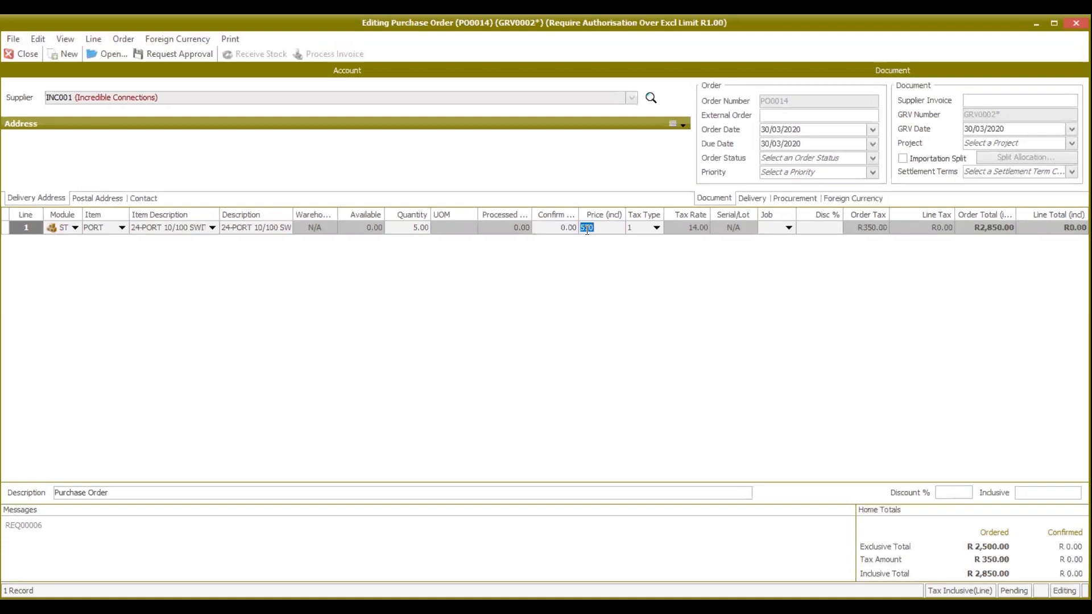
pyautogui.click(547, 231)
pyautogui.click(587, 228)
pyautogui.click(796, 199)
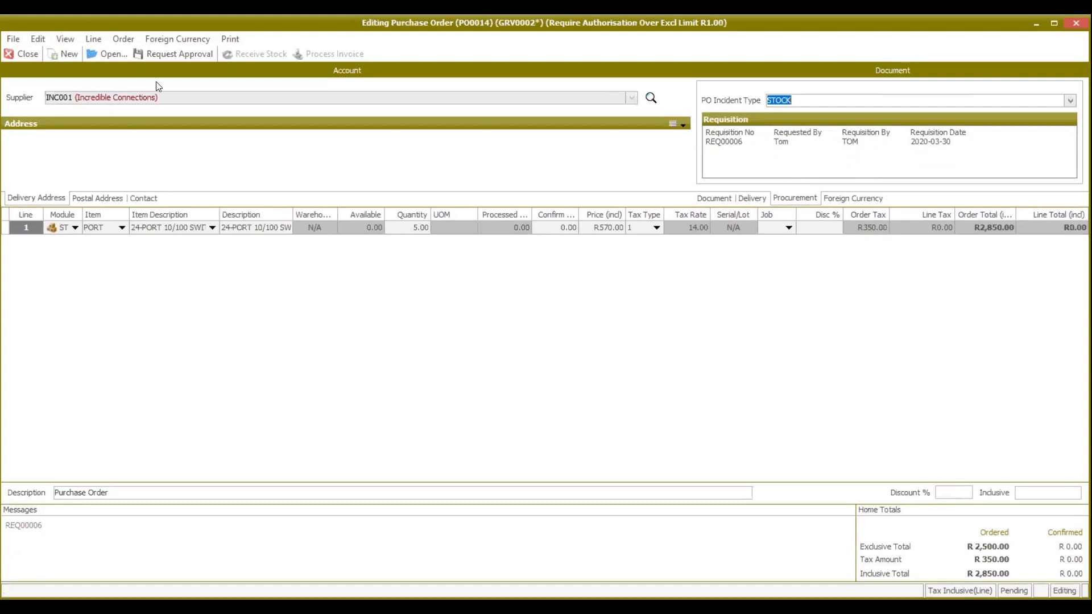
# Request approval for purchase order PO0014 without printing the document, and close the purchase order window.
pyautogui.click(178, 55)
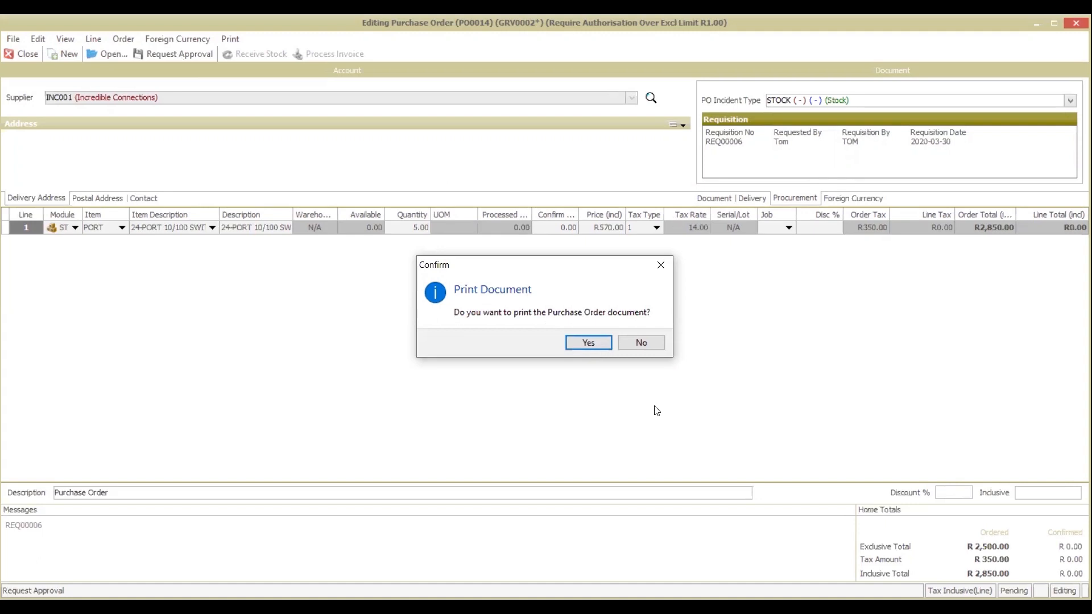
pyautogui.click(630, 342)
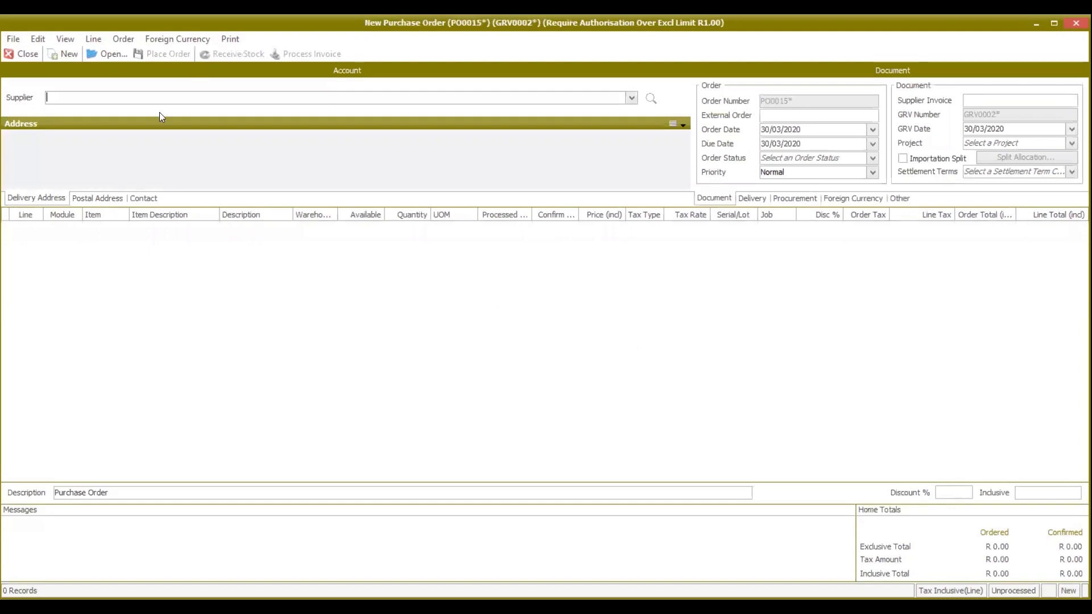
pyautogui.click(26, 54)
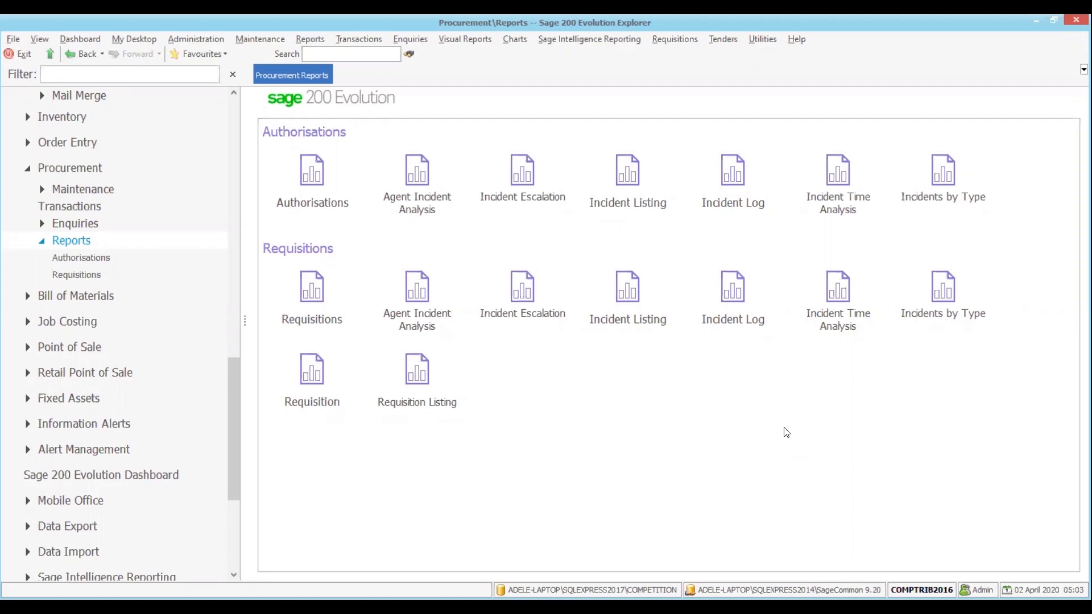
# Preview the Requisition report for REQ00005 from the Procurement reports, then close the preview and the report.
pyautogui.click(322, 381)
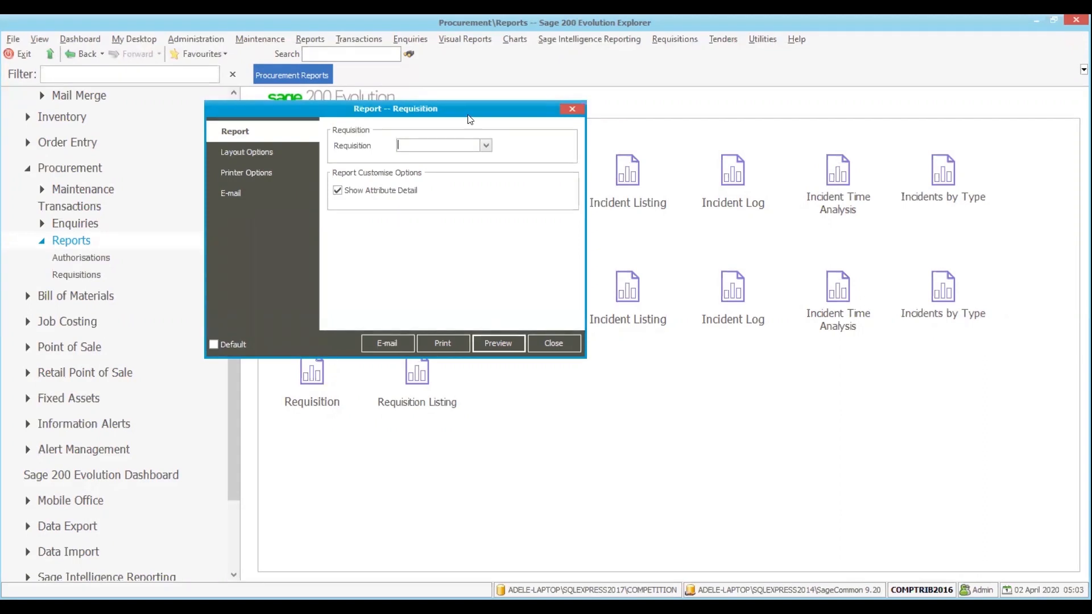
pyautogui.click(487, 146)
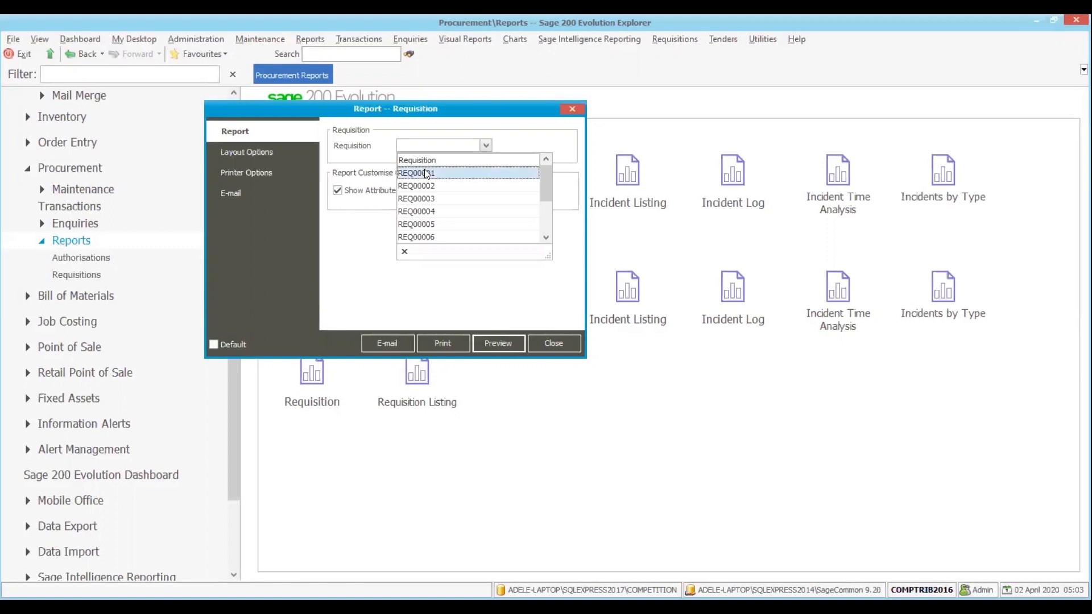
pyautogui.click(425, 224)
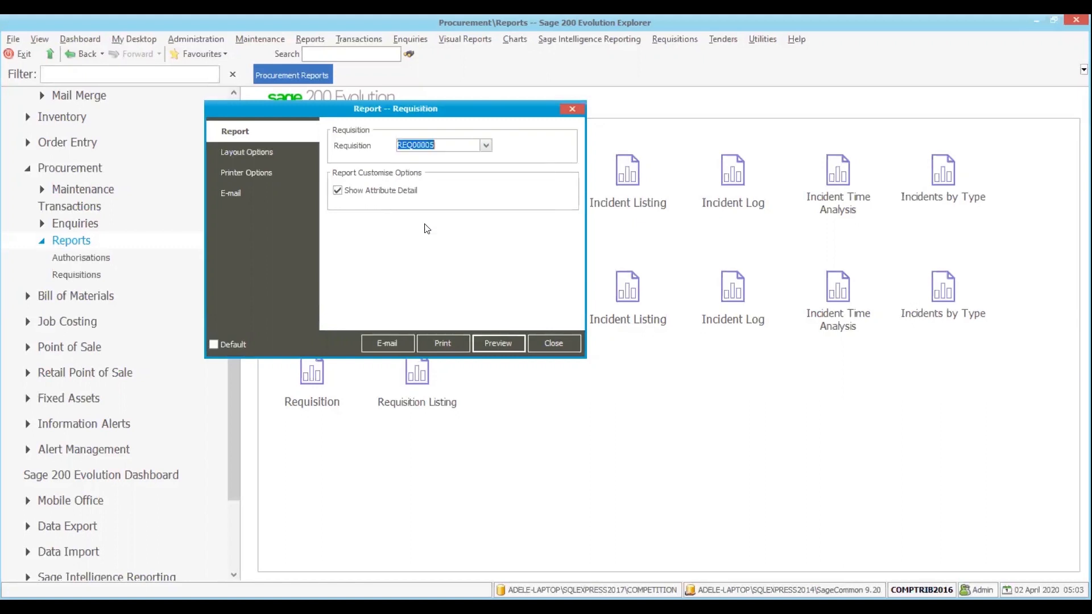
pyautogui.click(510, 342)
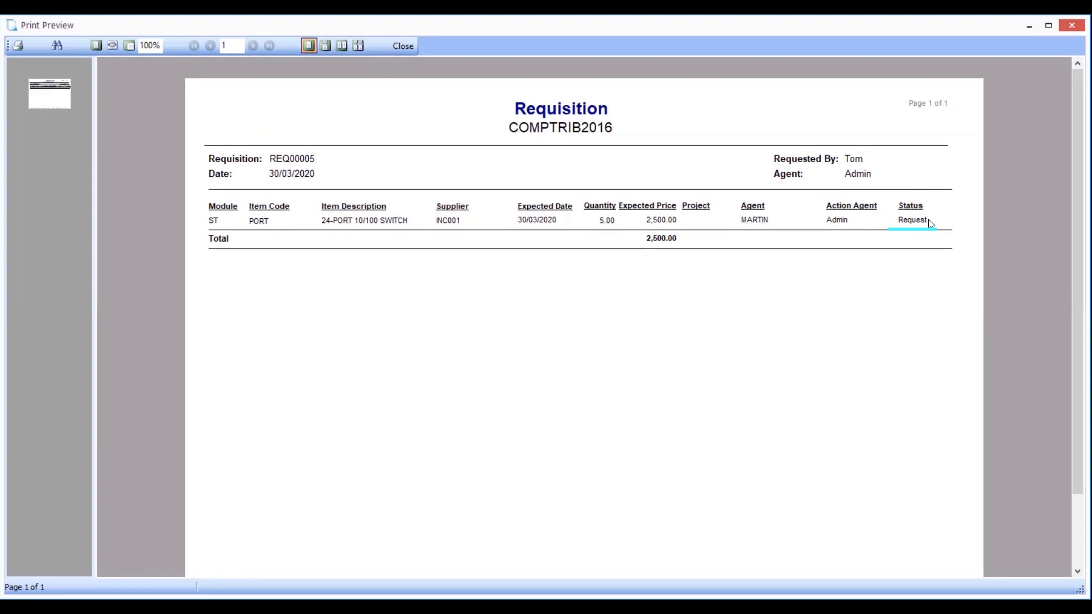
pyautogui.click(403, 45)
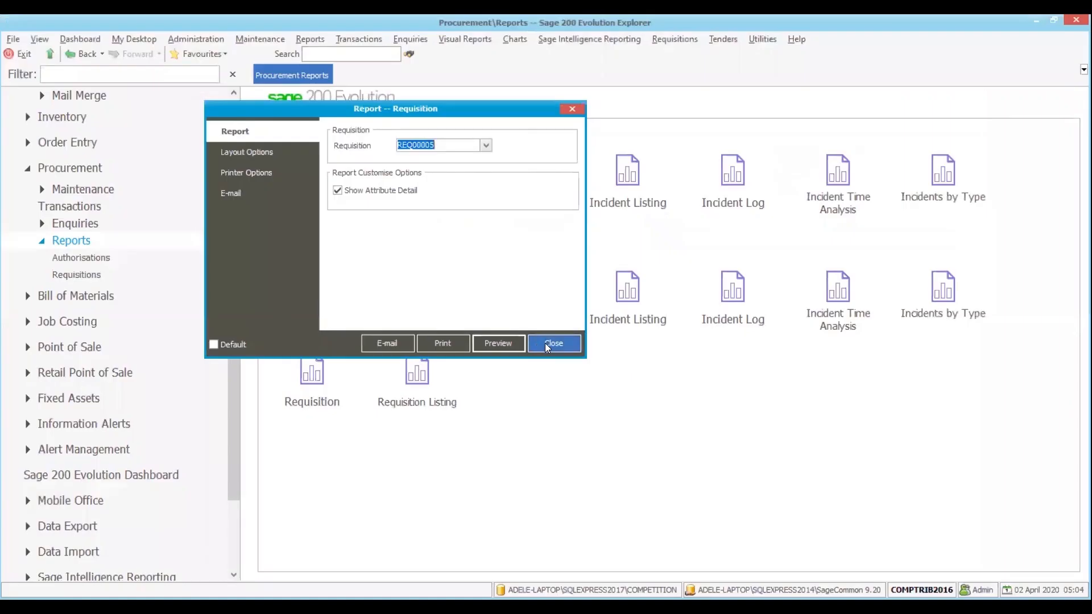
pyautogui.click(545, 343)
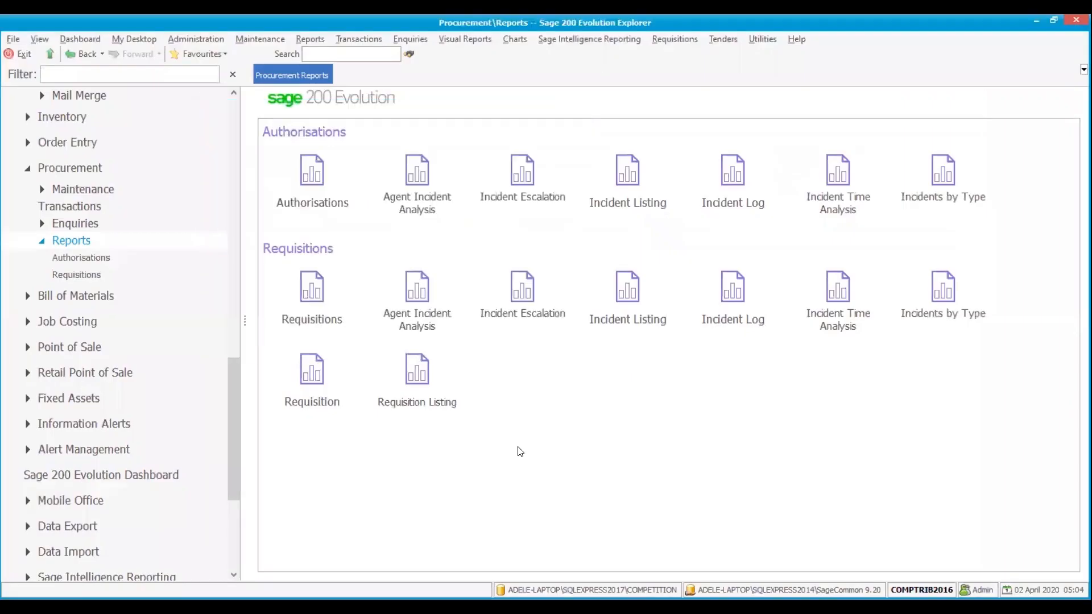
# Open the Requisition Listing report and set its requisition range from REQ00001 to REQ00006.
pyautogui.doubleClick(420, 376)
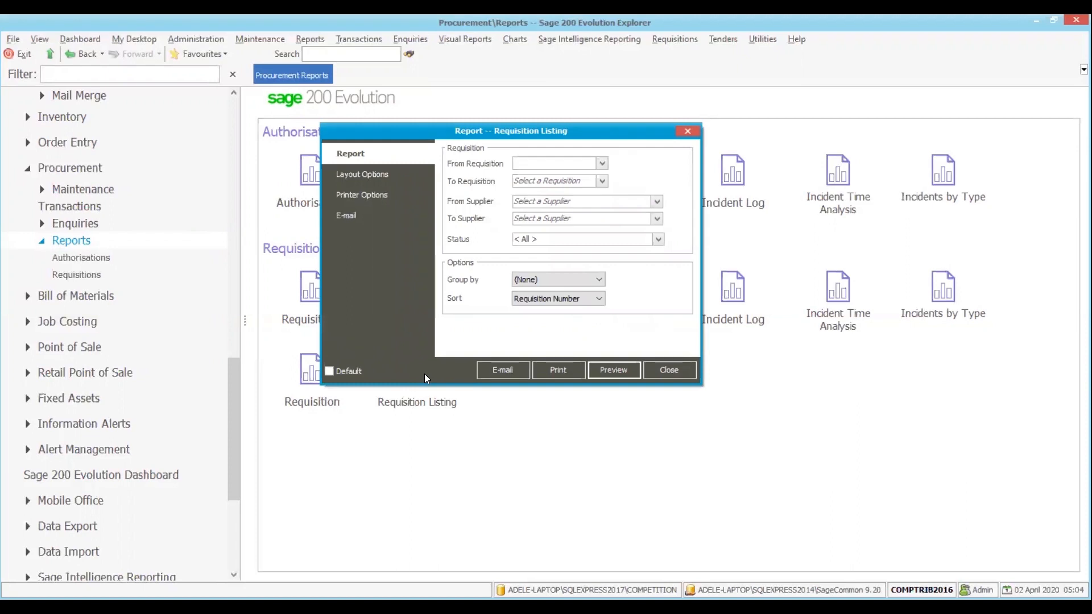
pyautogui.click(601, 164)
pyautogui.click(592, 190)
pyautogui.click(602, 183)
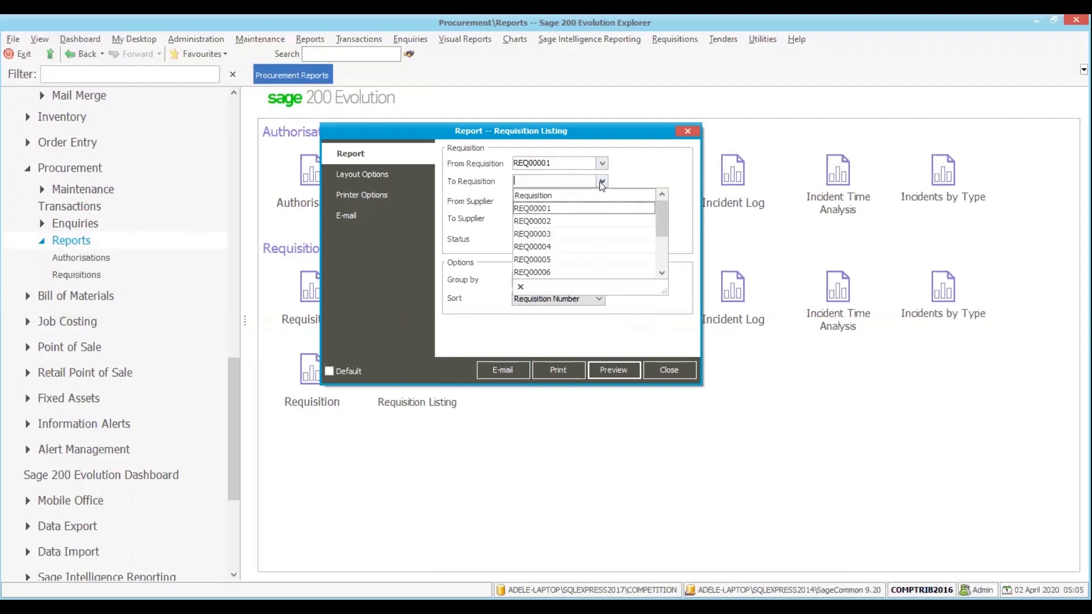
pyautogui.click(579, 272)
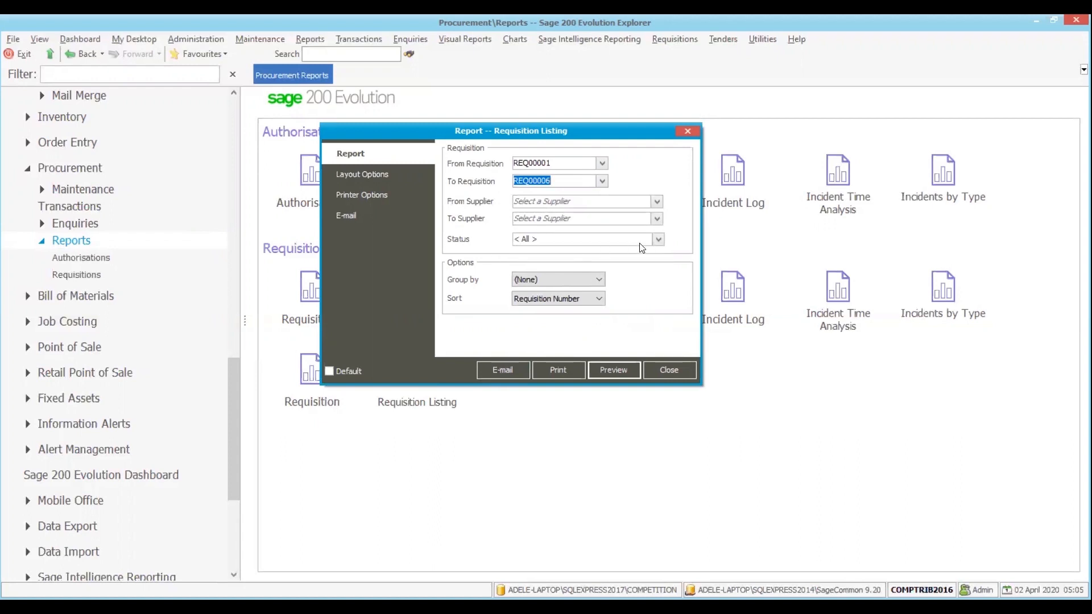
# Group the Requisition Listing report by Requisition Number, keeping all statuses included and the sort on Requisition Number.
pyautogui.click(659, 240)
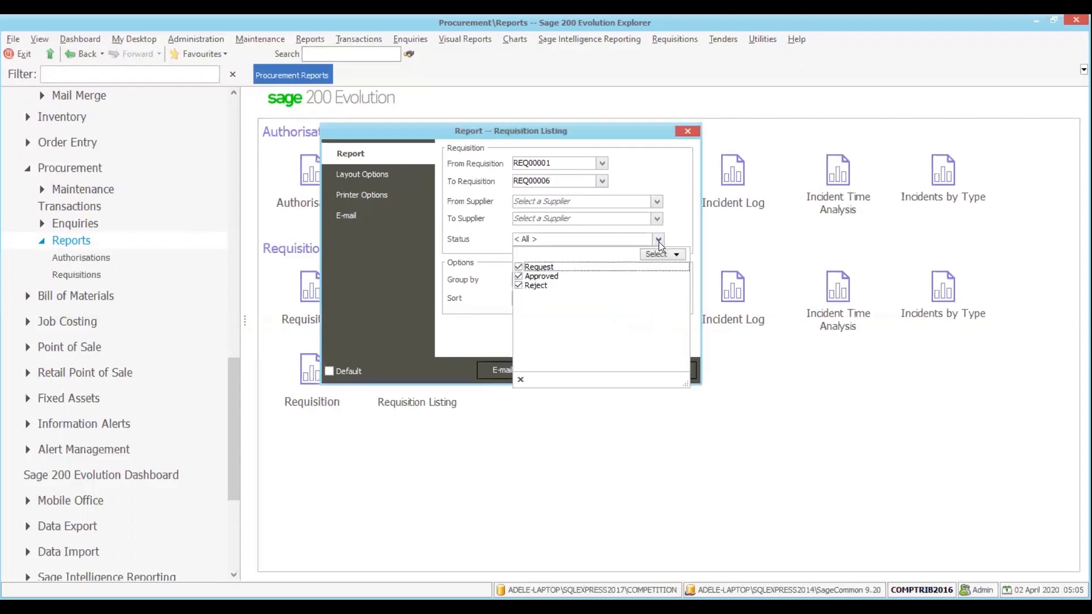
pyautogui.click(587, 282)
pyautogui.click(599, 282)
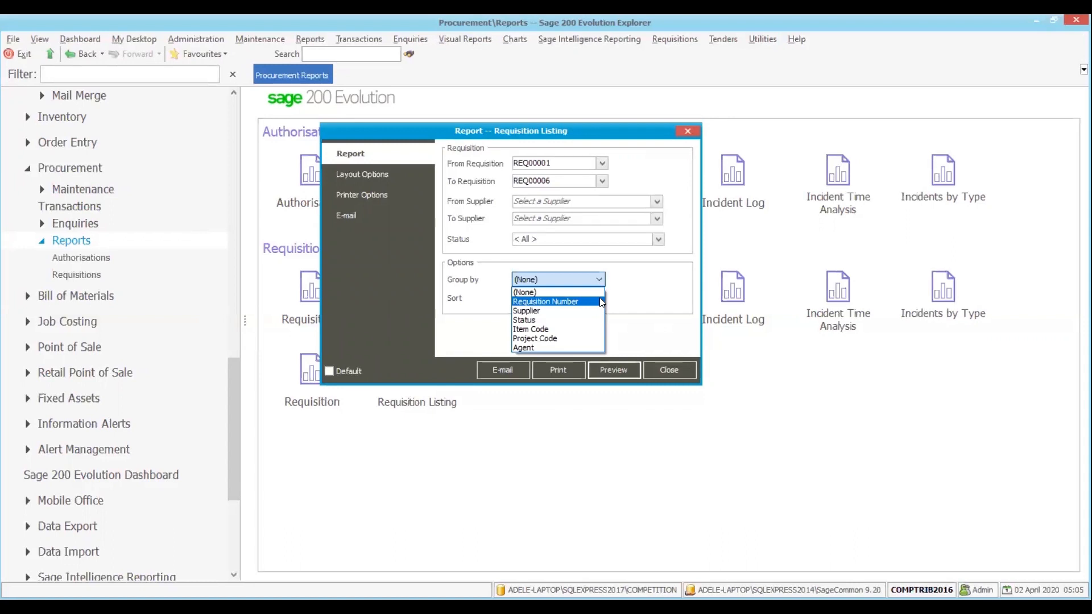
pyautogui.click(601, 300)
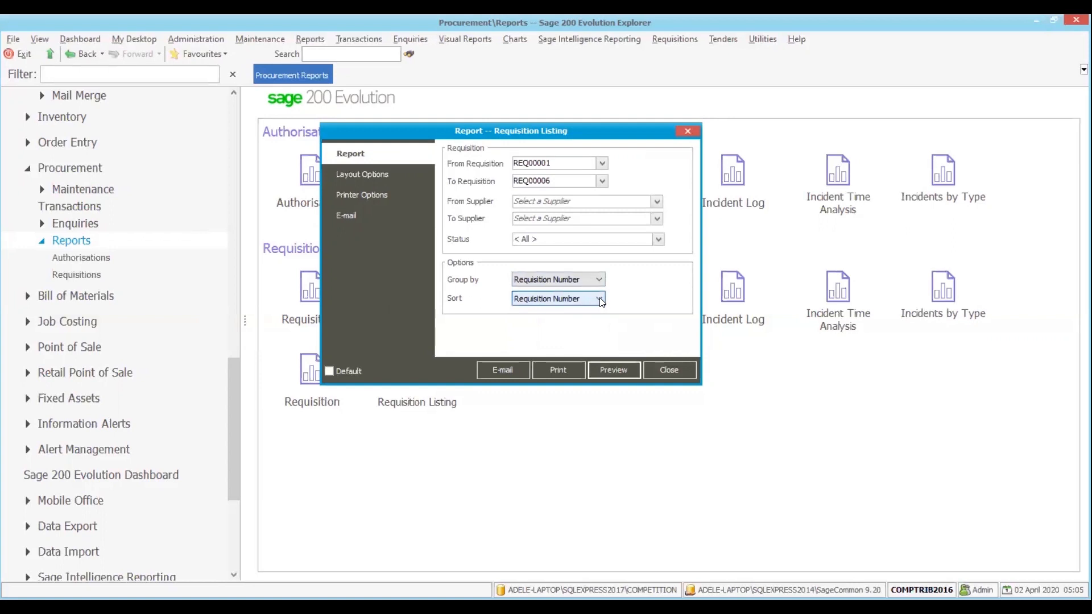
pyautogui.click(601, 301)
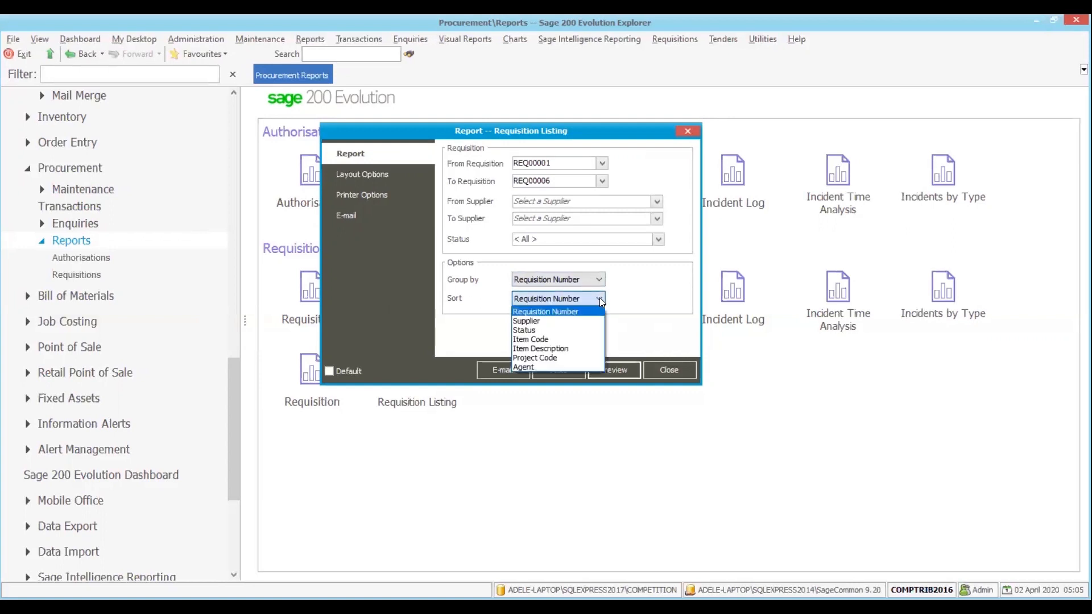
pyautogui.click(600, 298)
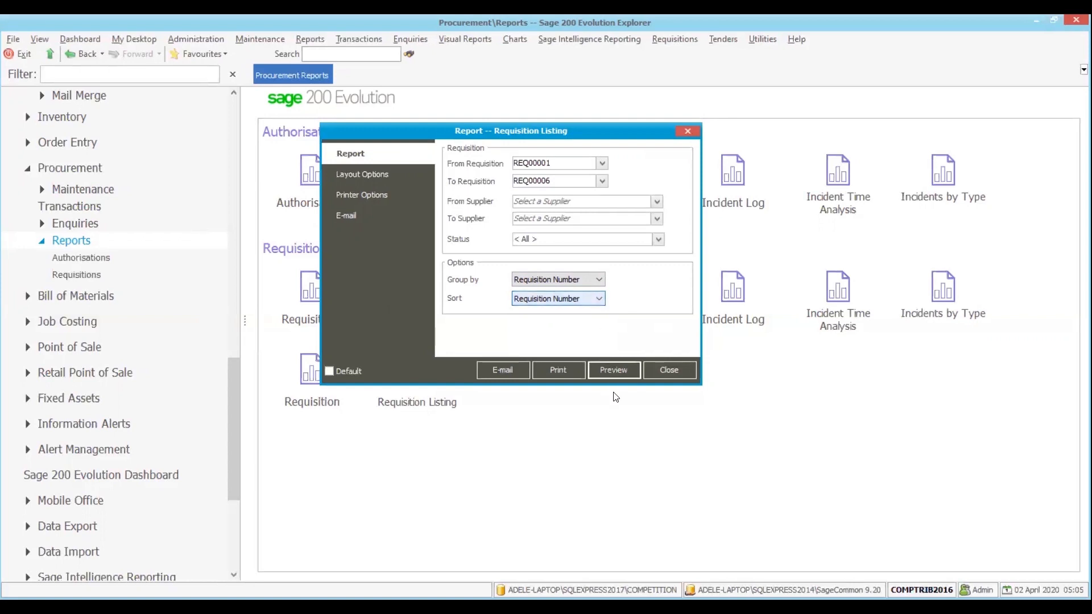
# Preview the Requisition Listing report to review each requisition's items, agent and status, and close the preview and the report.
pyautogui.click(630, 370)
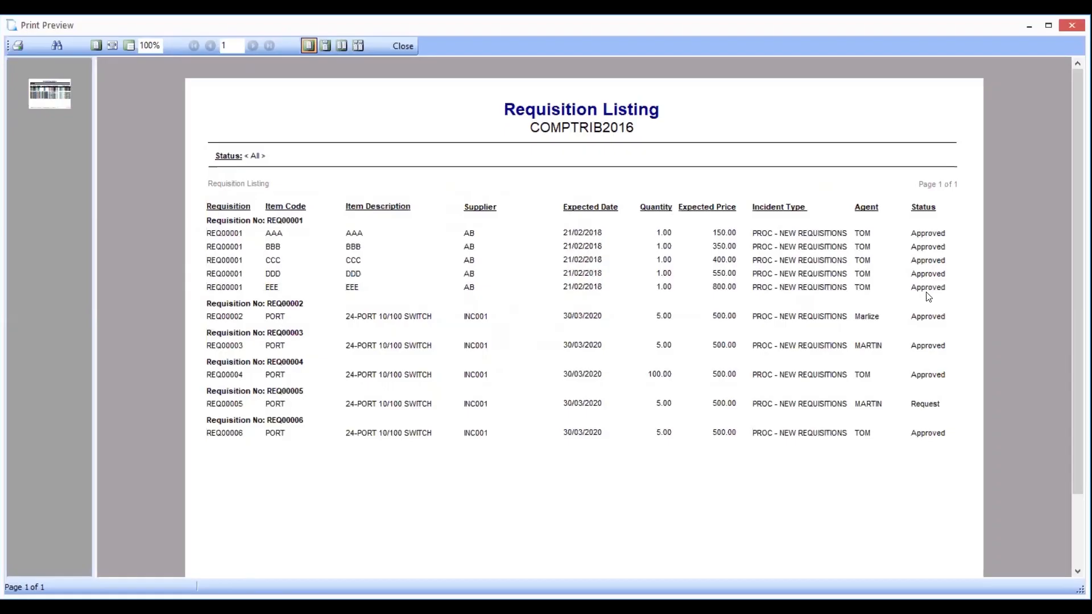
pyautogui.press('Escape')
pyautogui.click(671, 371)
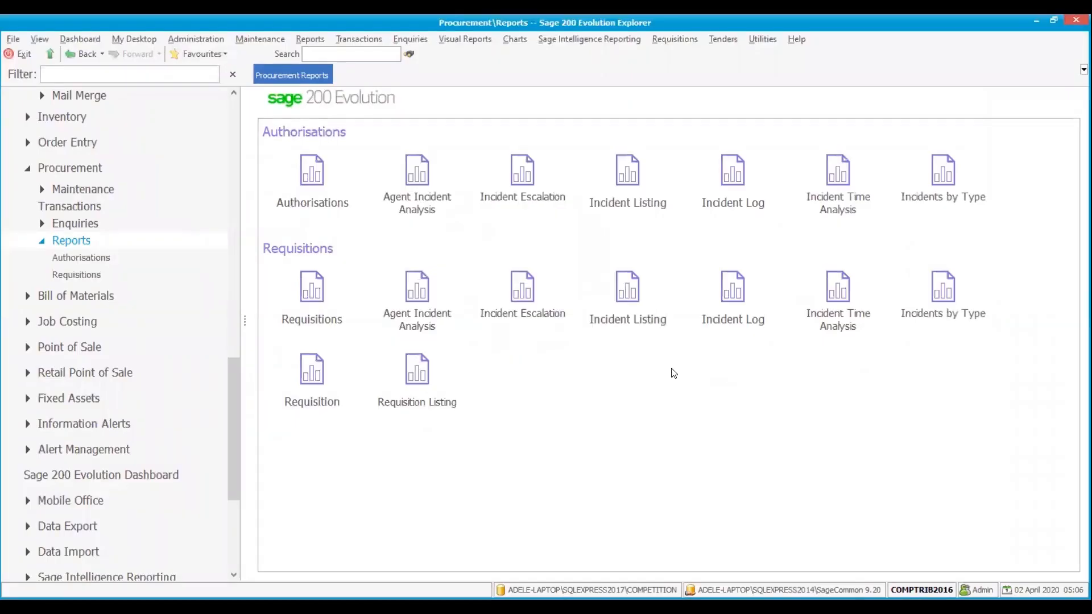
# Preview the Agent Incident Analysis report under Authorisations for all incident types and agents, and close the preview and the report.
pyautogui.click(421, 175)
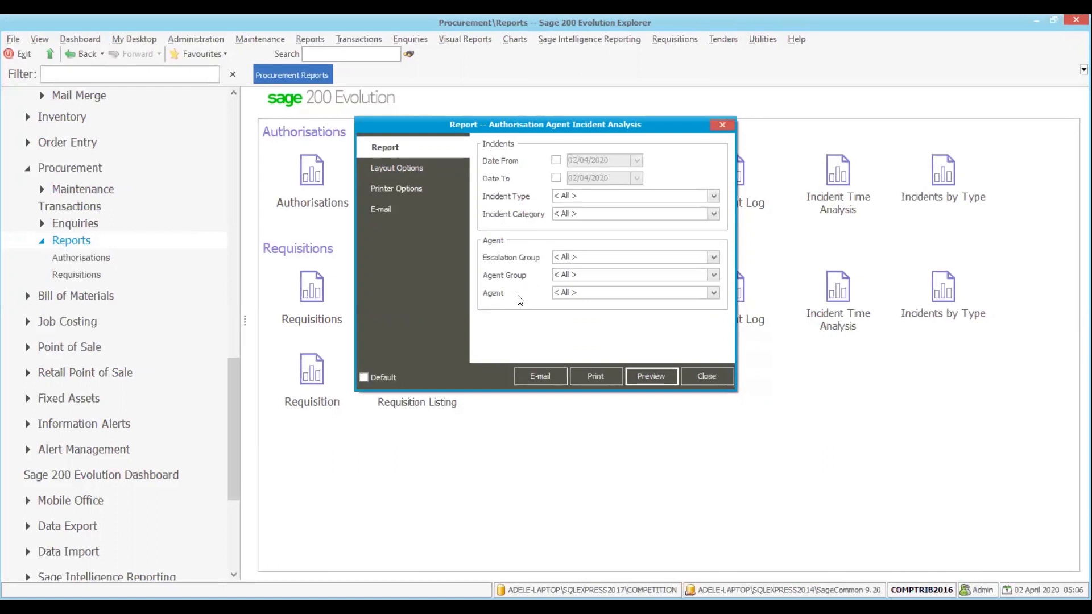
pyautogui.click(652, 376)
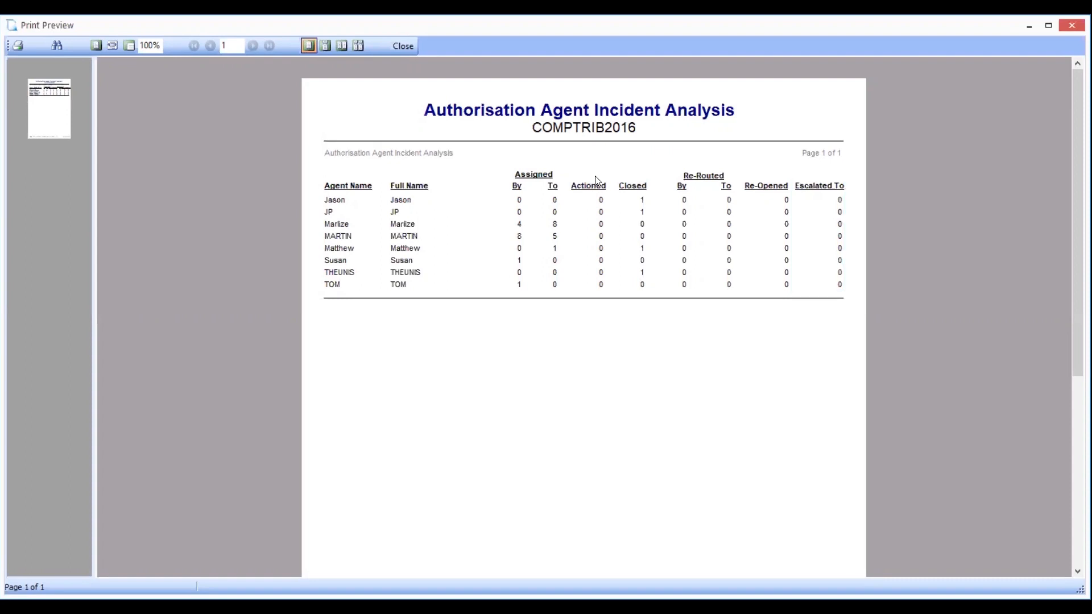
pyautogui.click(403, 45)
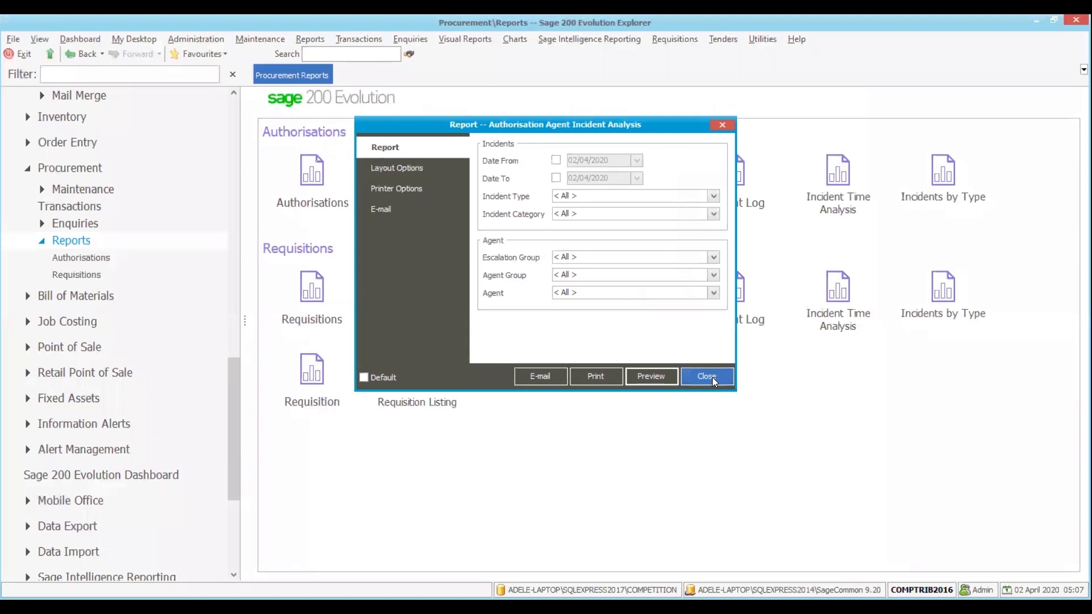
pyautogui.click(714, 381)
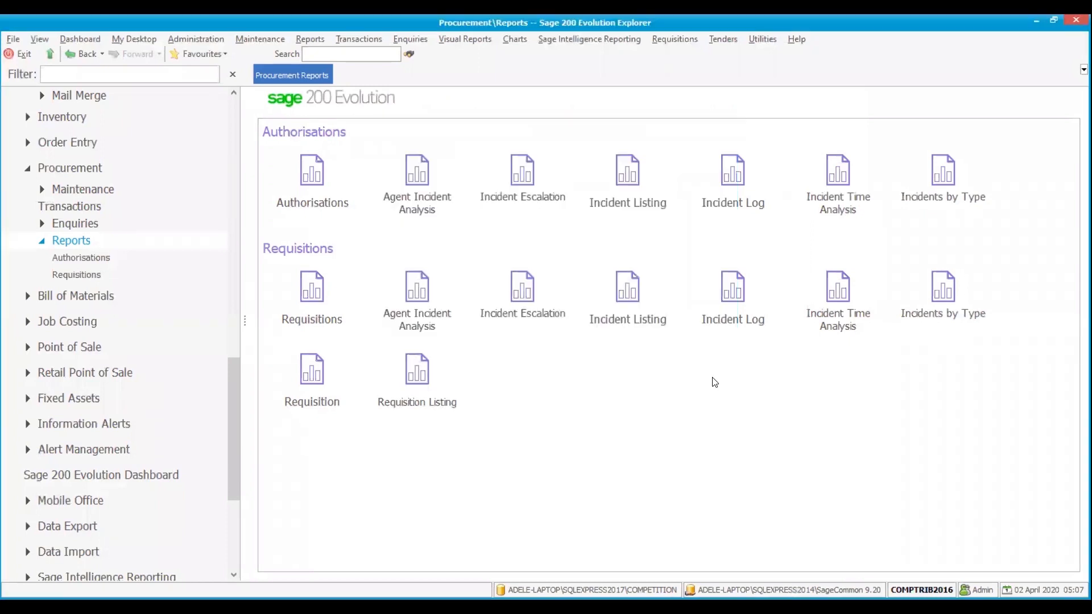